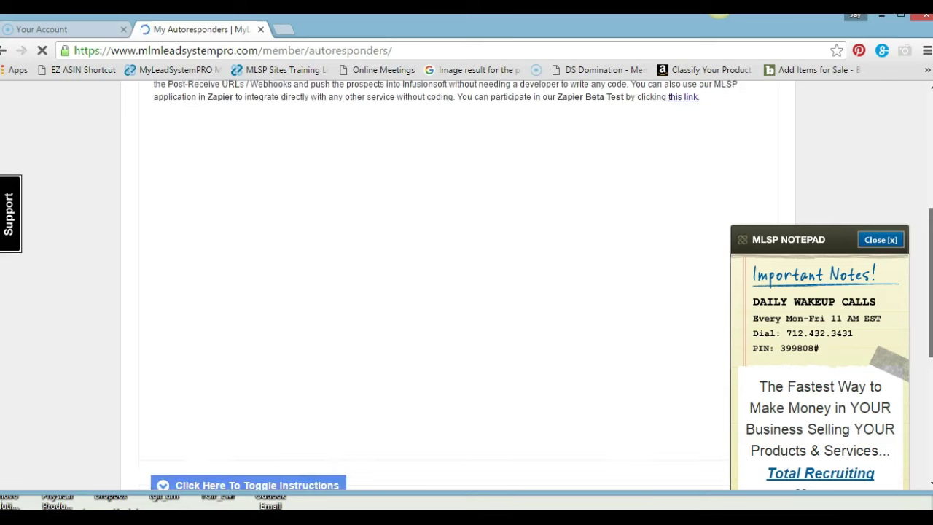
# Step: Look over the My Autoresponders page and close the MLSP Notepad overlay
pyautogui.scroll(-2, 438, 291)
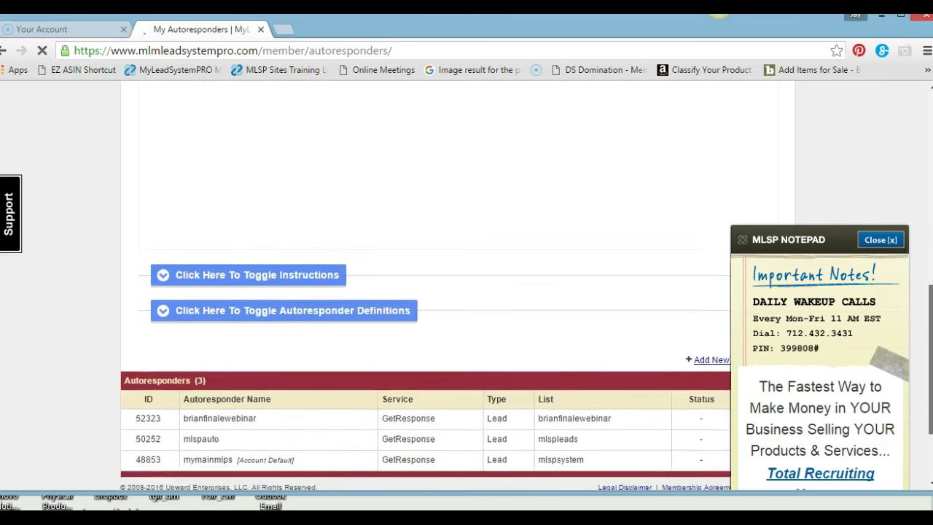
pyautogui.scroll(5, 437, 292)
pyautogui.scroll(2, 466, 292)
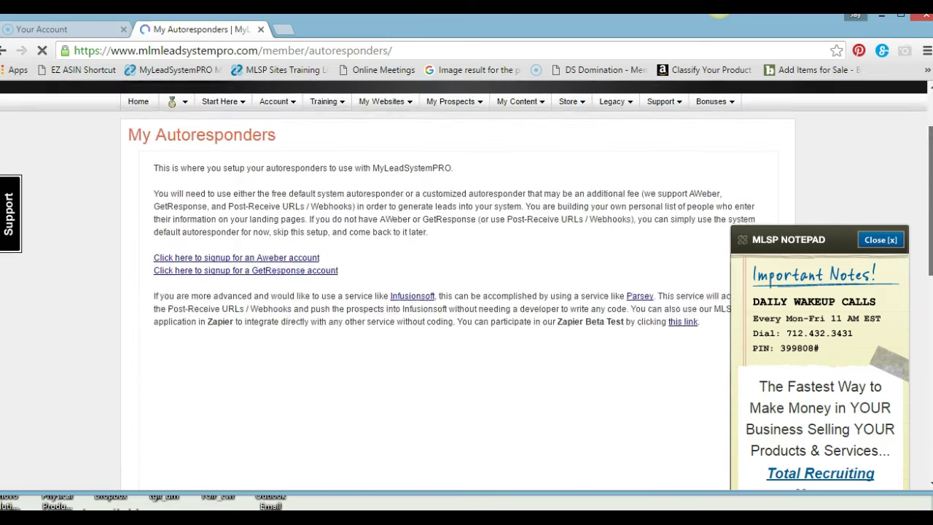
pyautogui.moveTo(674, 159)
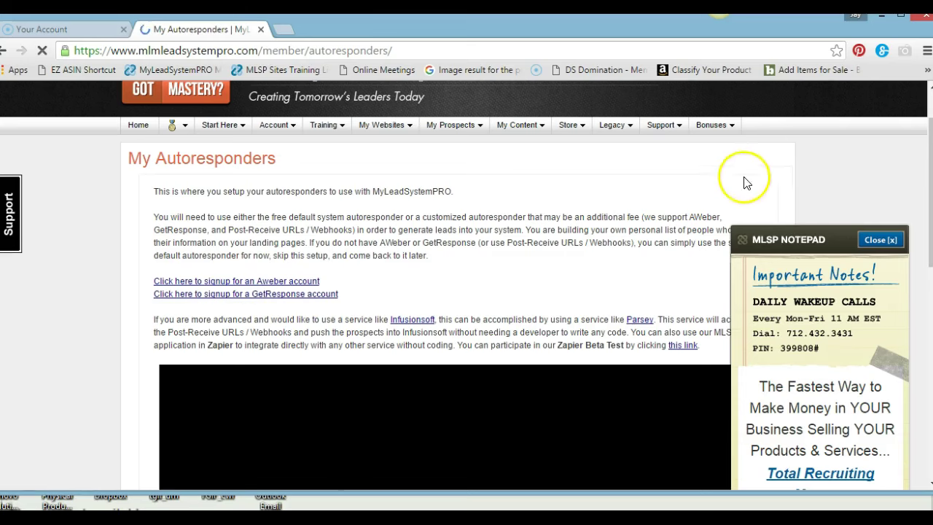
pyautogui.click(878, 238)
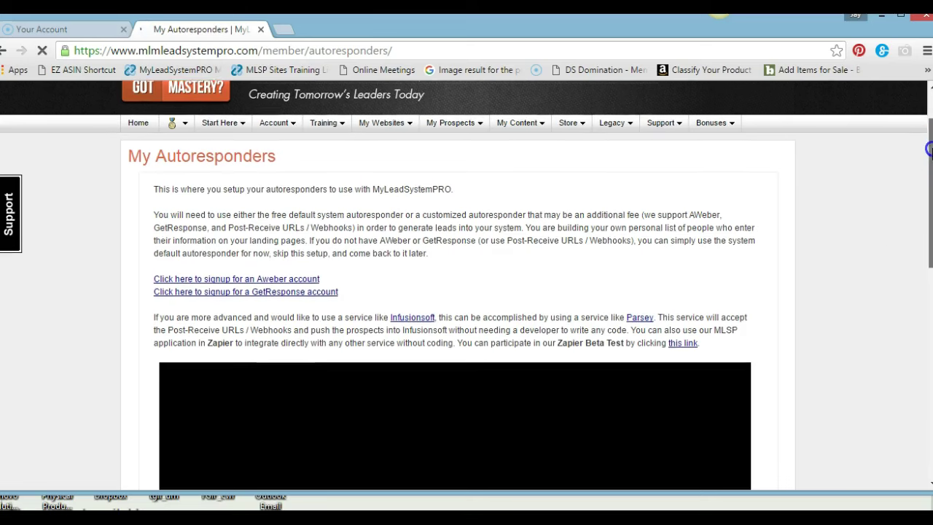
# Step: Expand the autoresponder definitions and the setup instructions below the introductory video
pyautogui.scroll(-1, 931, 151)
pyautogui.scroll(-2, 930, 151)
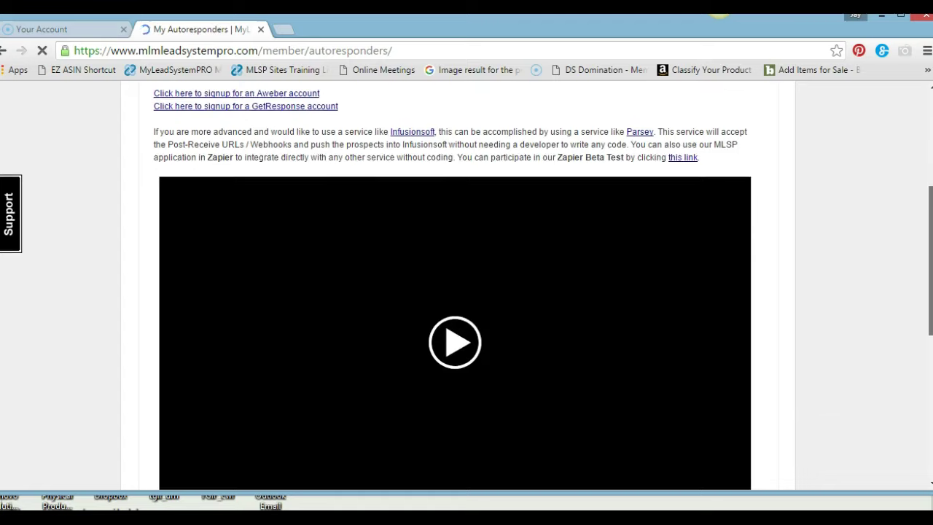
pyautogui.scroll(-1, 455, 291)
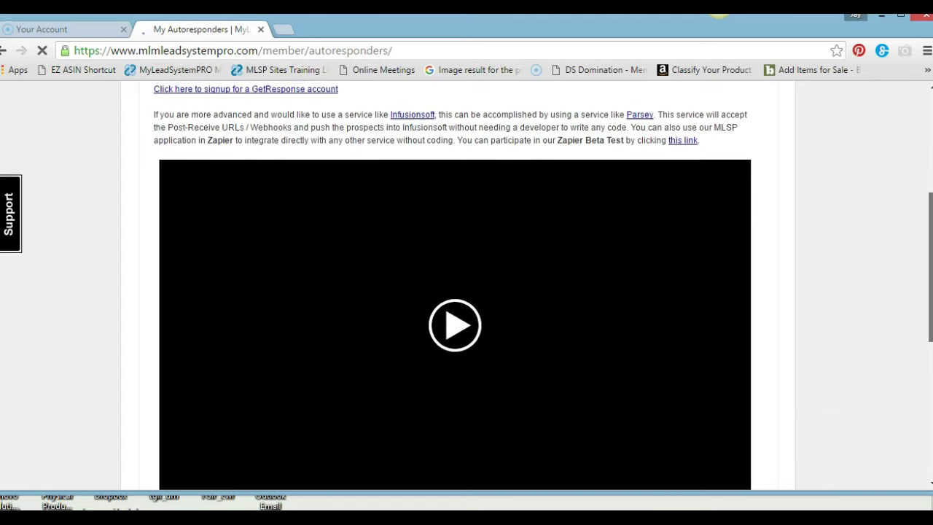
pyautogui.scroll(-1, 455, 291)
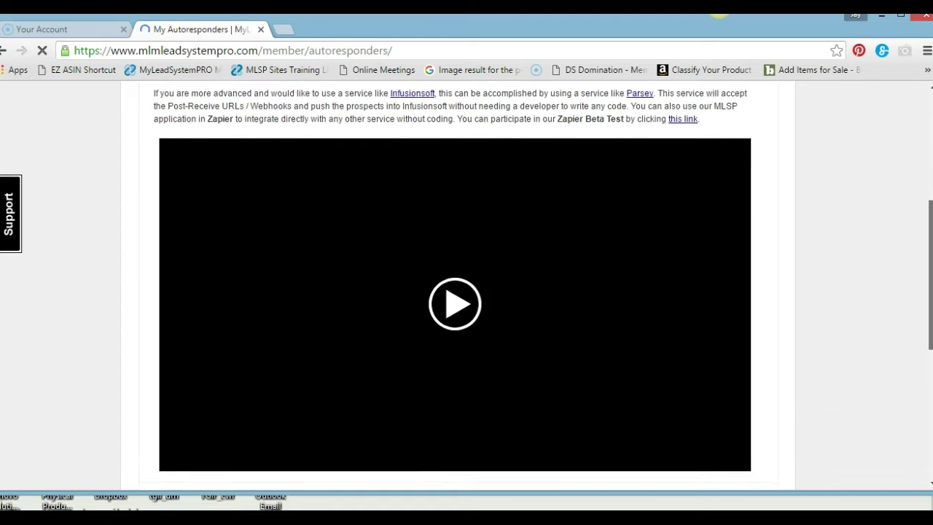
pyautogui.scroll(-2, 454, 292)
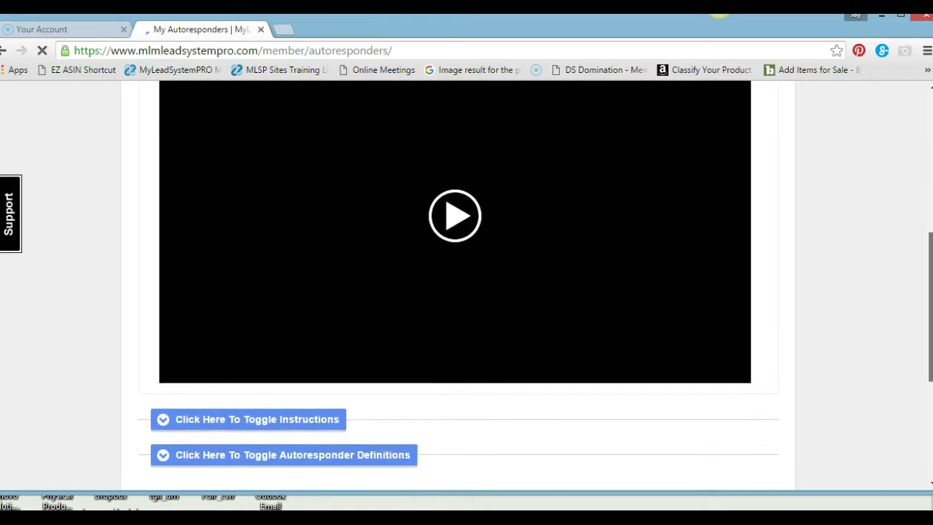
pyautogui.scroll(-1, 455, 291)
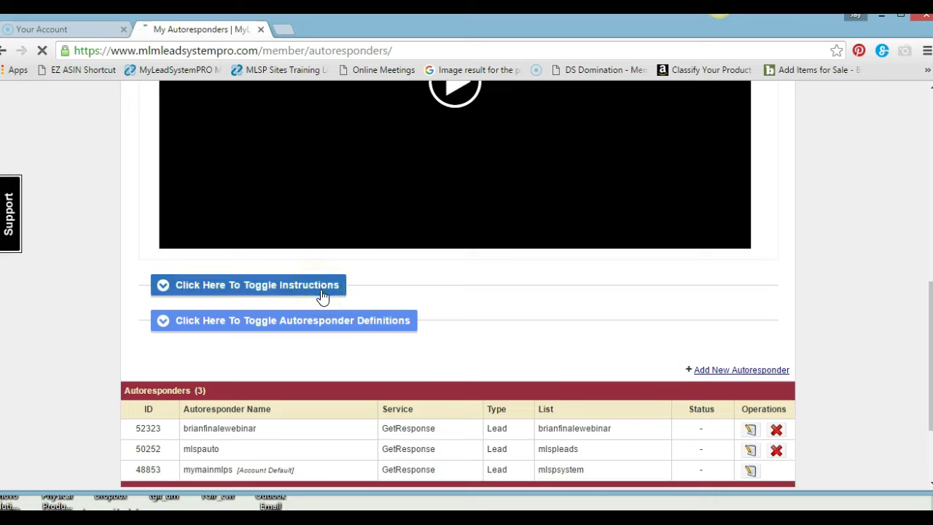
pyautogui.click(325, 322)
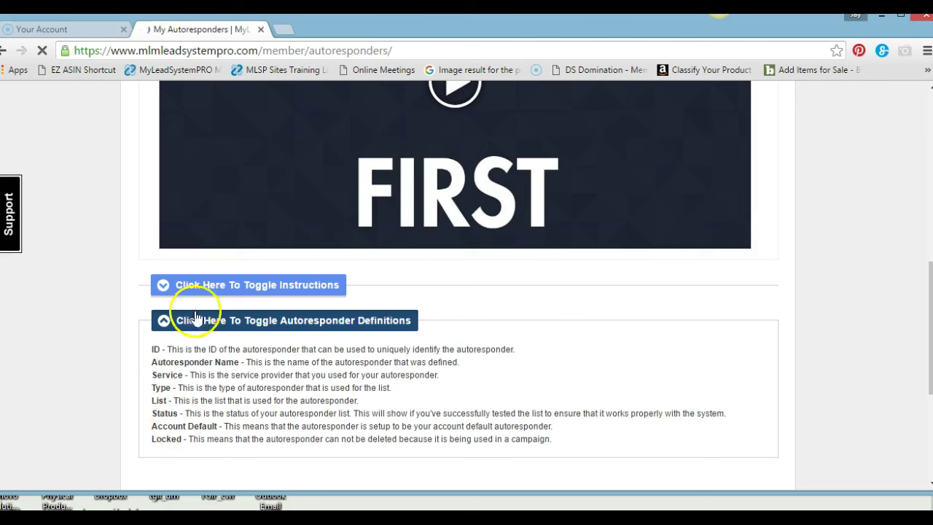
pyautogui.click(221, 293)
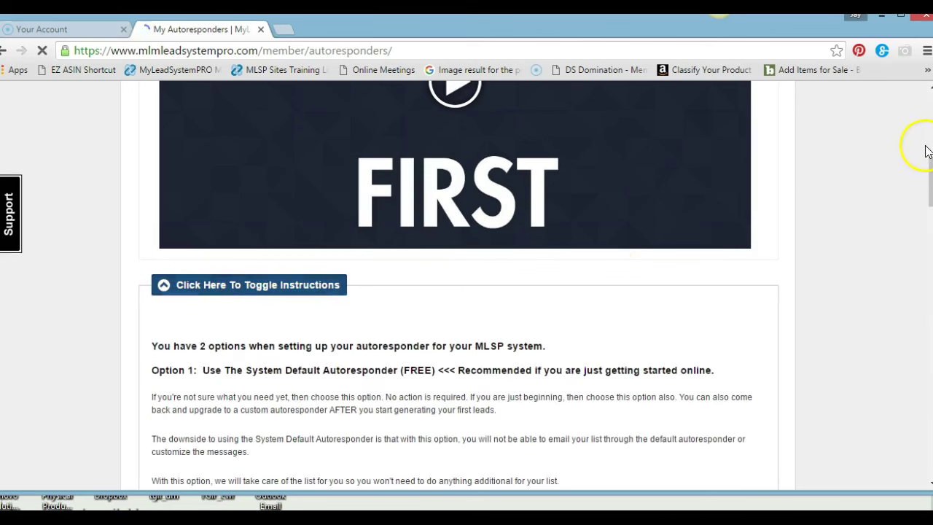
# Step: Try to play GetResponse Video 1, Creating Your Campaign List, in the setup instructions and close the player
pyautogui.moveTo(929, 165); pyautogui.dragTo(930, 306)
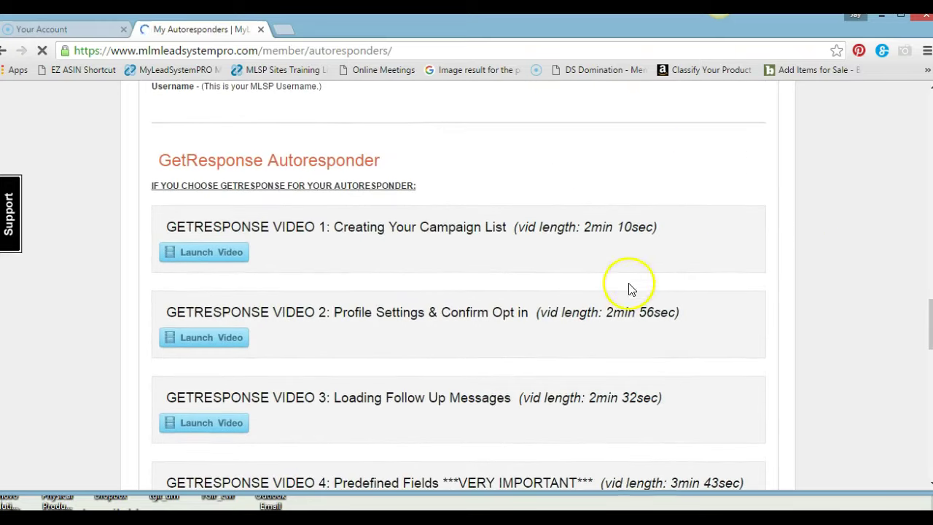
pyautogui.click(237, 258)
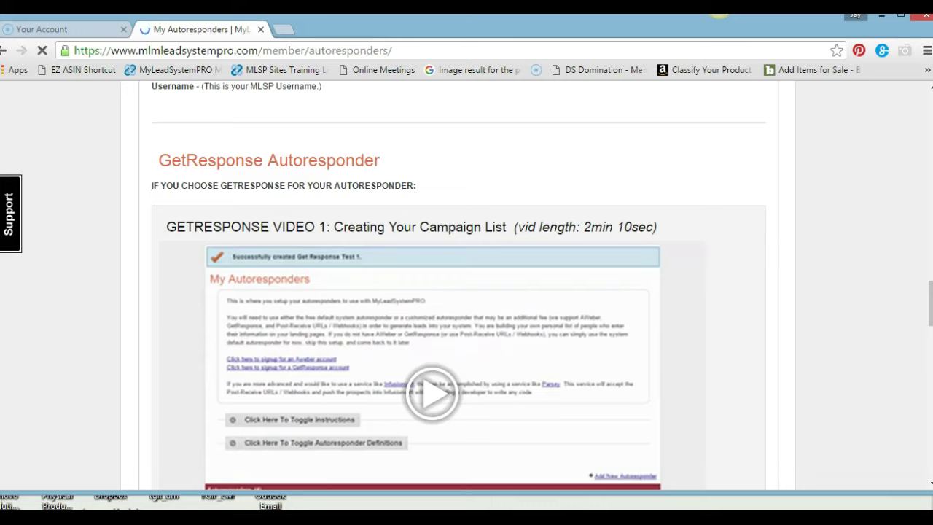
pyautogui.moveTo(931, 299); pyautogui.dragTo(930, 306)
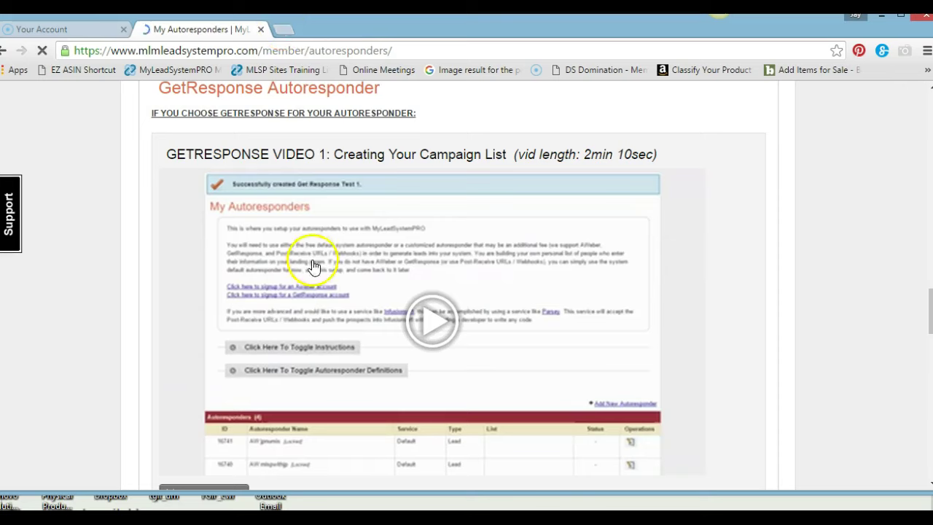
pyautogui.moveTo(930, 298); pyautogui.dragTo(930, 310)
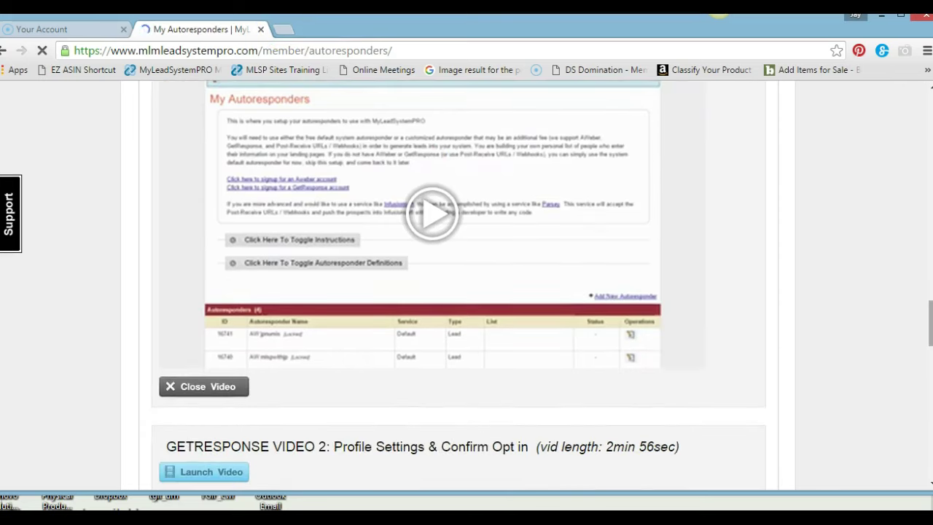
pyautogui.click(440, 217)
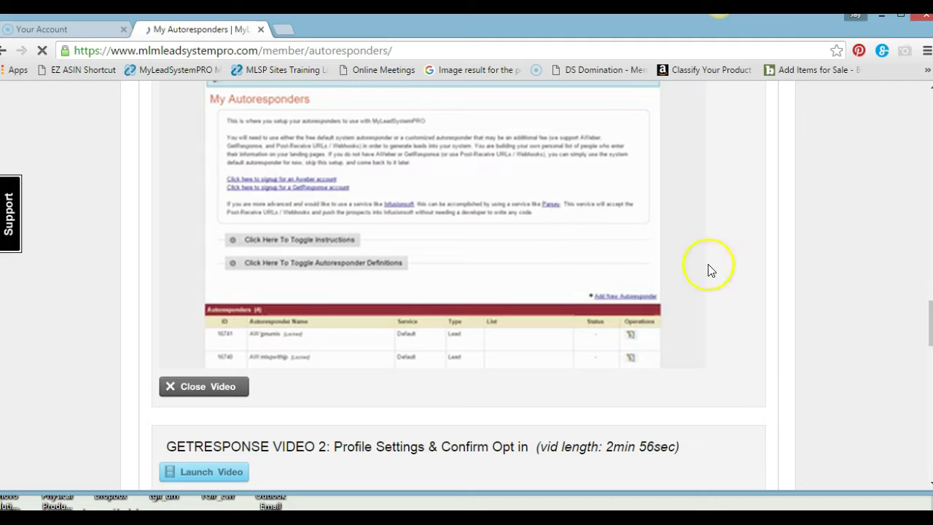
pyautogui.moveTo(926, 323)
pyautogui.mouseDown()
pyautogui.moveTo(927, 308)
pyautogui.moveTo(930, 318)
pyautogui.mouseUp()
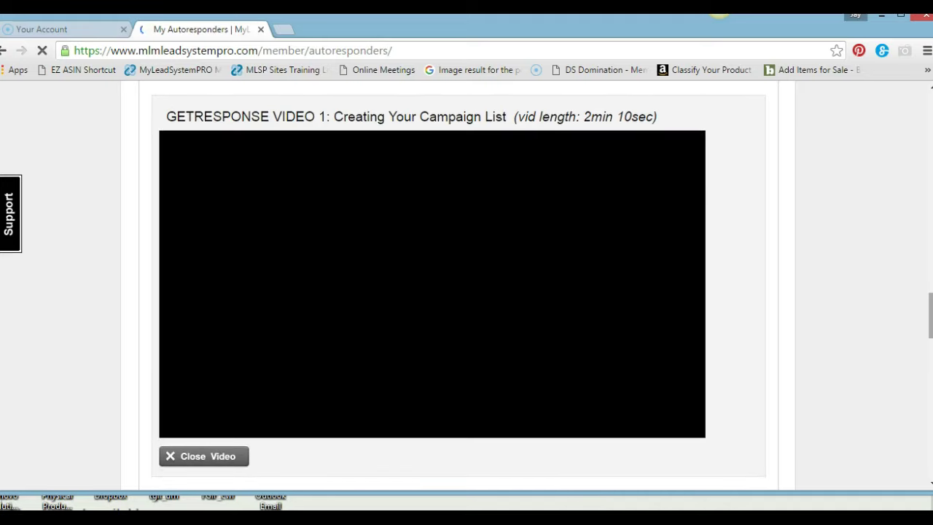
pyautogui.click(930, 315)
pyautogui.moveTo(930, 316)
pyautogui.mouseDown()
pyautogui.moveTo(921, 290)
pyautogui.moveTo(927, 321)
pyautogui.mouseUp()
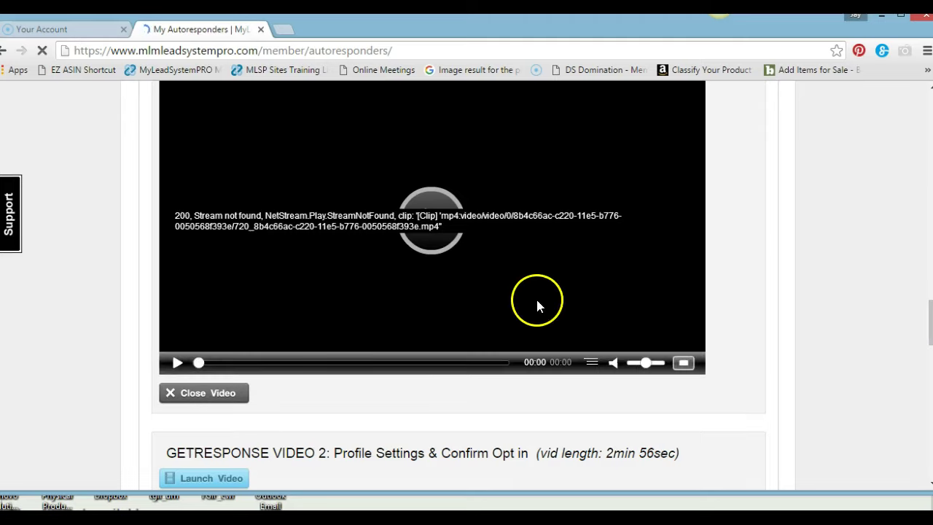
pyautogui.click(230, 394)
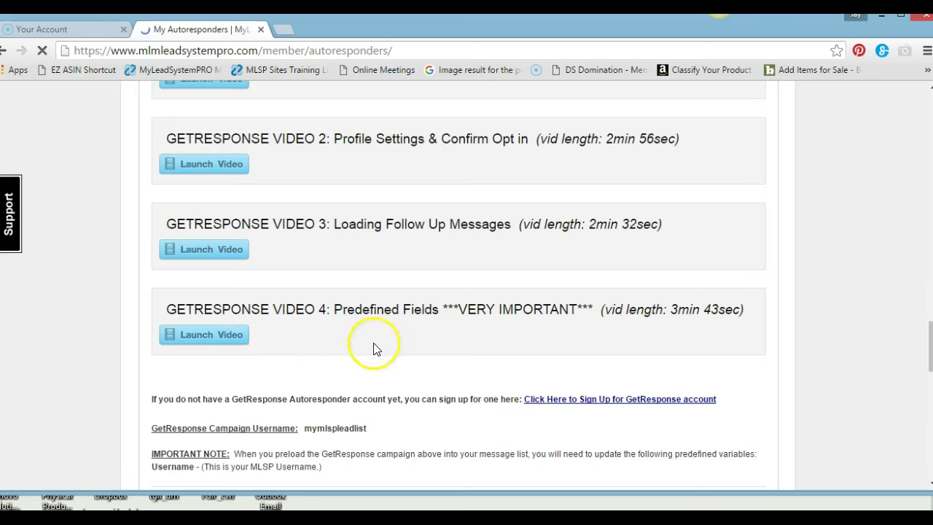
# Step: Review the GetResponse and AWeber tutorial video lists and where My Autoresponders is found among the account options
pyautogui.click(930, 329)
pyautogui.moveTo(930, 329)
pyautogui.mouseDown()
pyautogui.moveTo(930, 355)
pyautogui.moveTo(927, 314)
pyautogui.mouseUp()
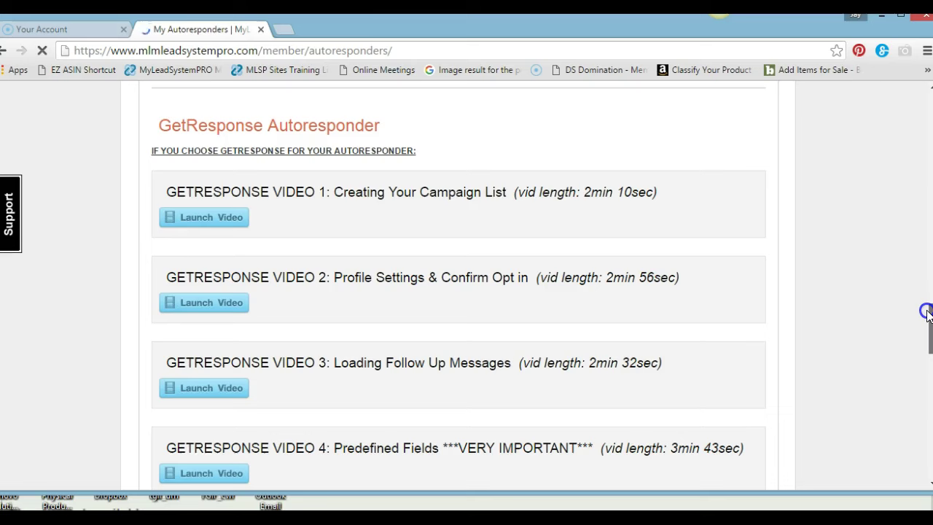
pyautogui.moveTo(925, 312); pyautogui.dragTo(912, 88)
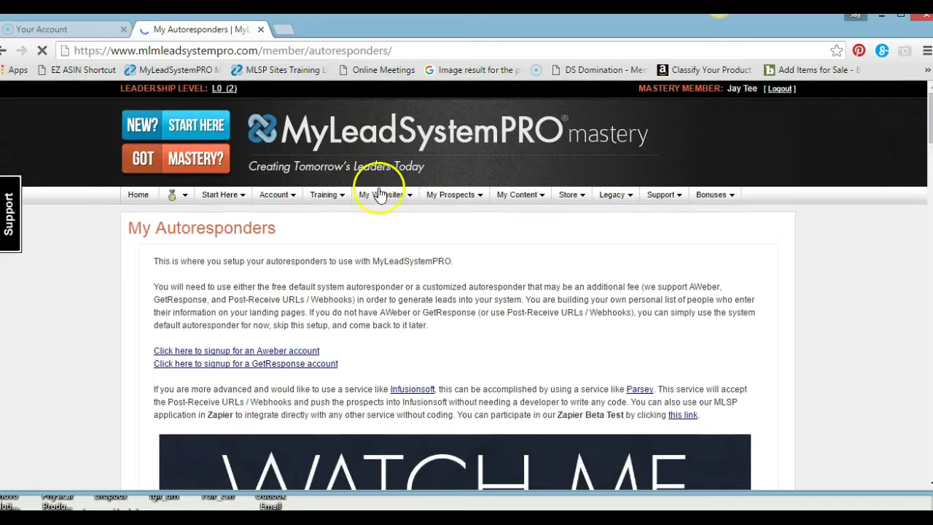
pyautogui.click(283, 198)
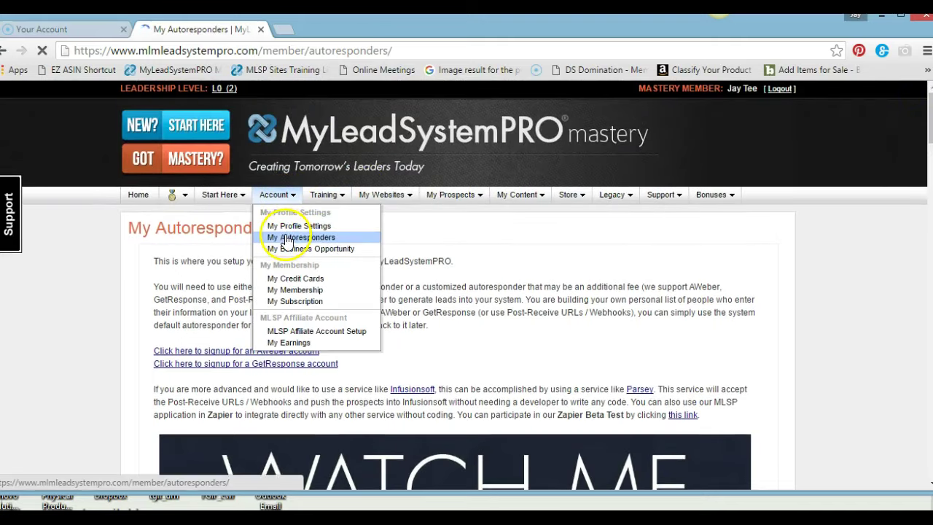
pyautogui.moveTo(927, 146); pyautogui.dragTo(924, 340)
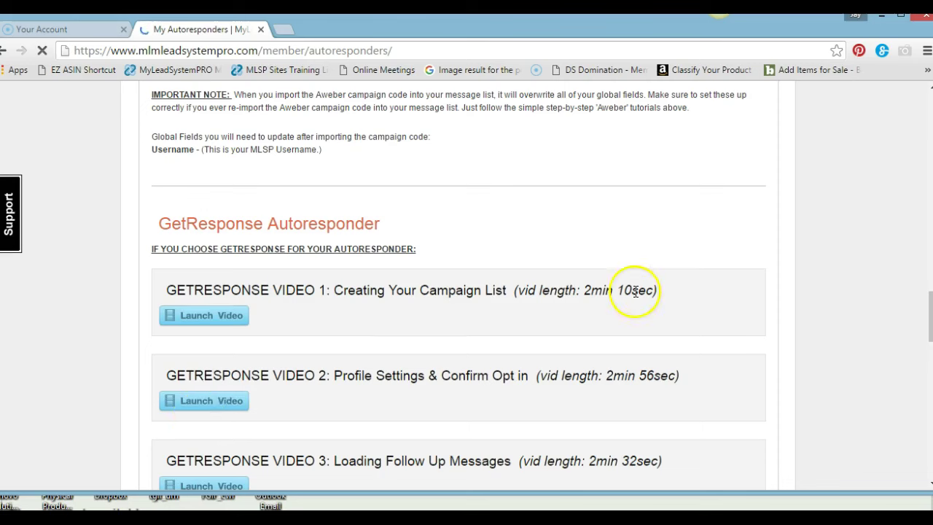
pyautogui.moveTo(928, 315); pyautogui.dragTo(906, 263)
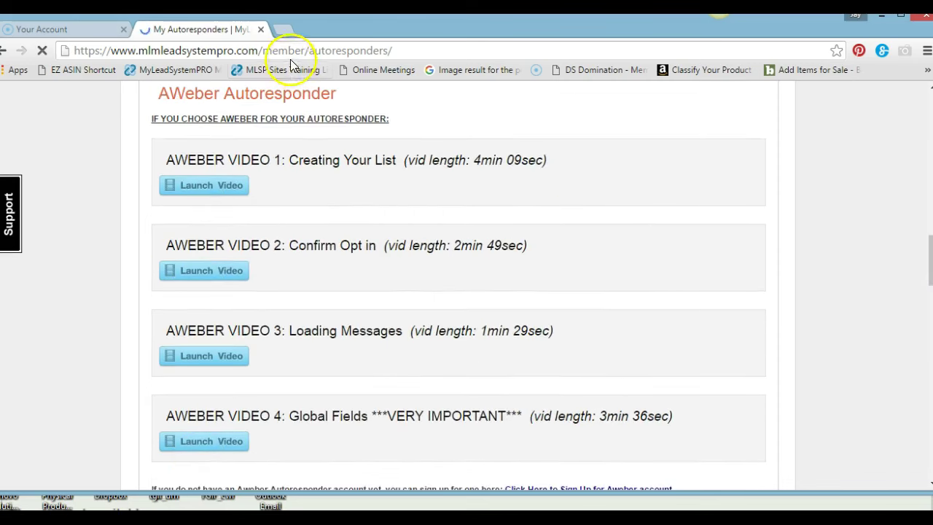
# Step: Open getresponse.com in a new browser tab
pyautogui.click(284, 32)
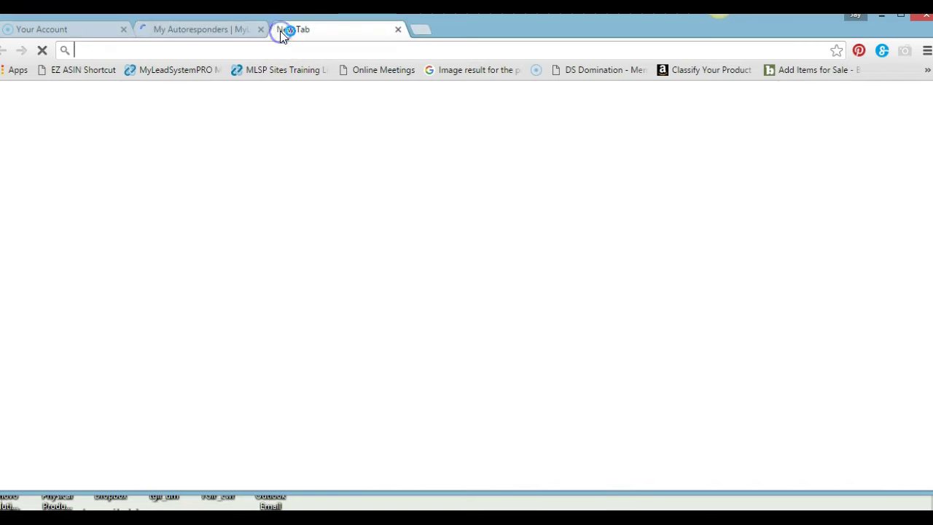
pyautogui.write('ge')
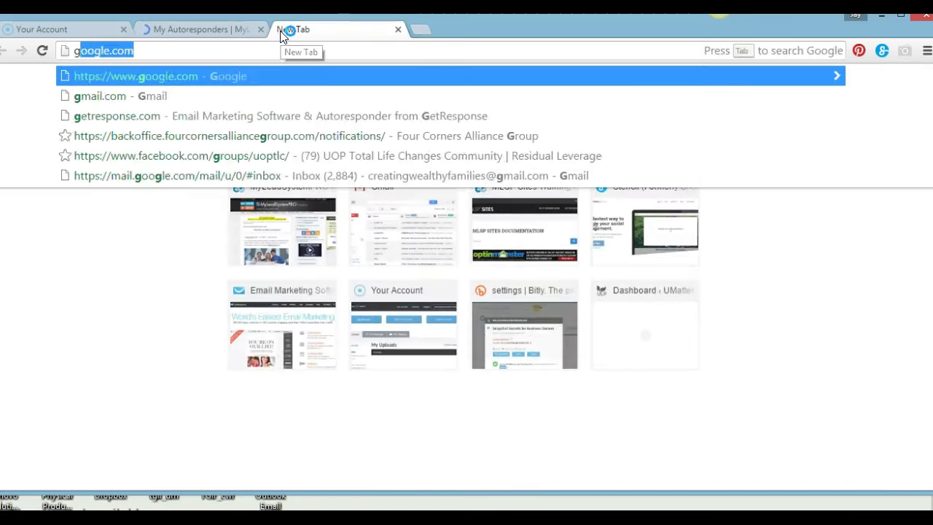
pyautogui.write('trespons')
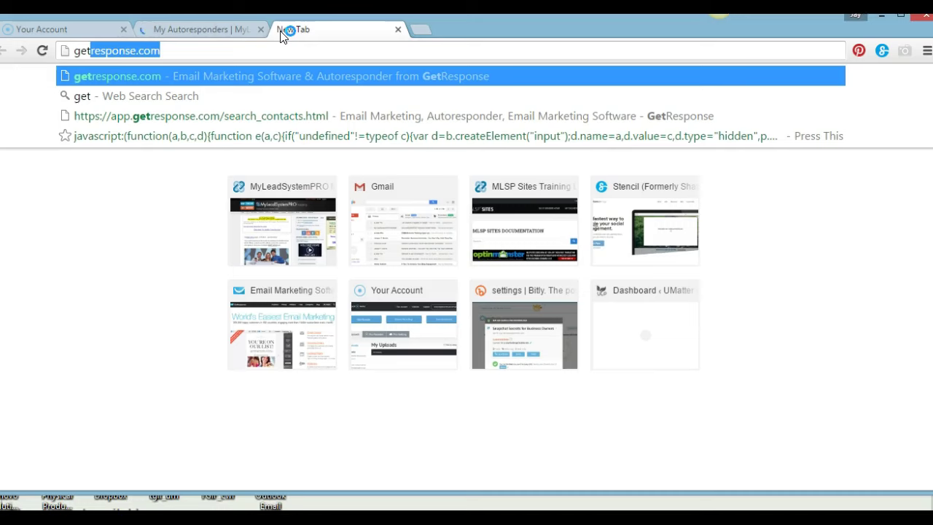
pyautogui.press('Right')
pyautogui.press('Return')
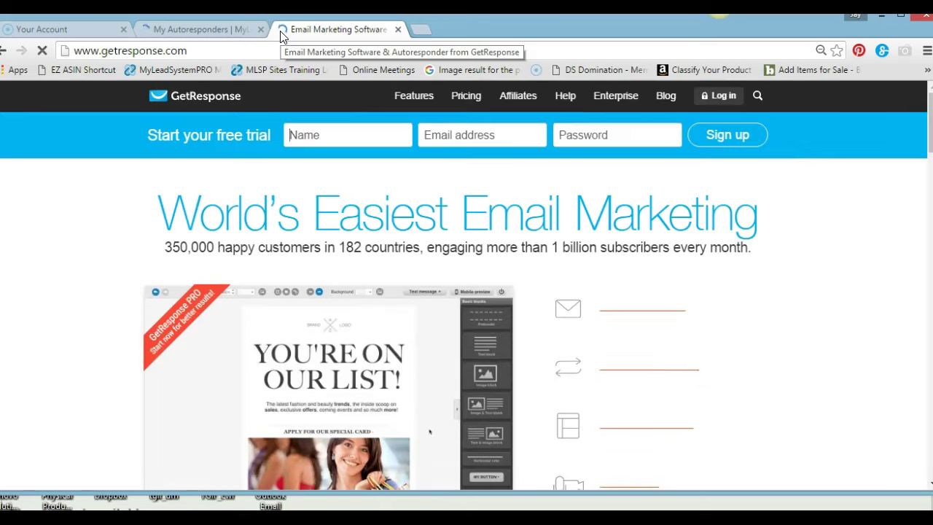
# Step: Log in to GetResponse with the saved credentials and dismiss the marketing videos popup
pyautogui.click(713, 96)
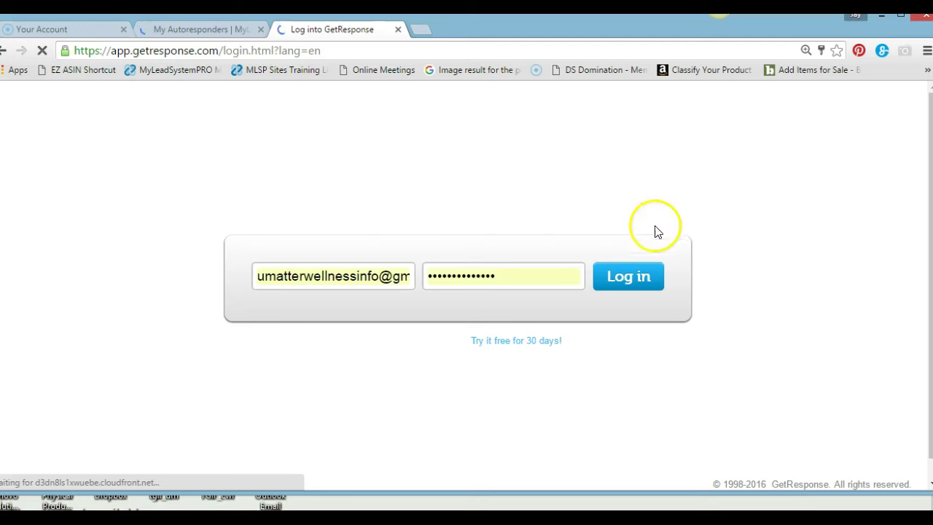
pyautogui.click(642, 275)
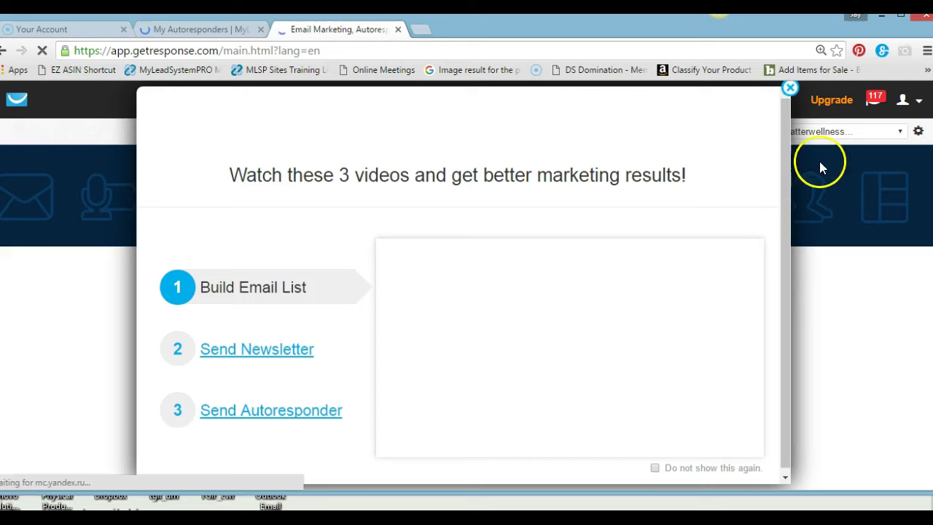
pyautogui.click(790, 88)
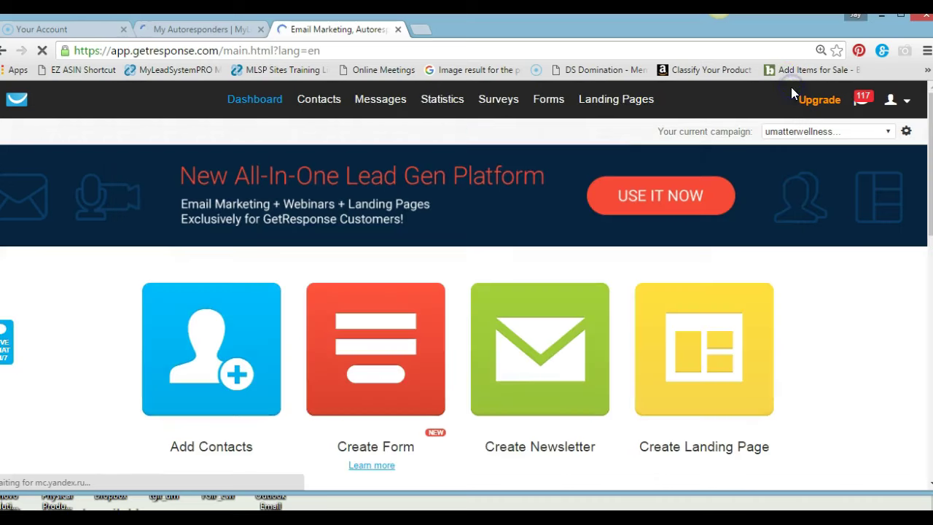
# Step: Display the list of campaigns for the current campaign selection and look through the existing campaigns
pyautogui.click(889, 135)
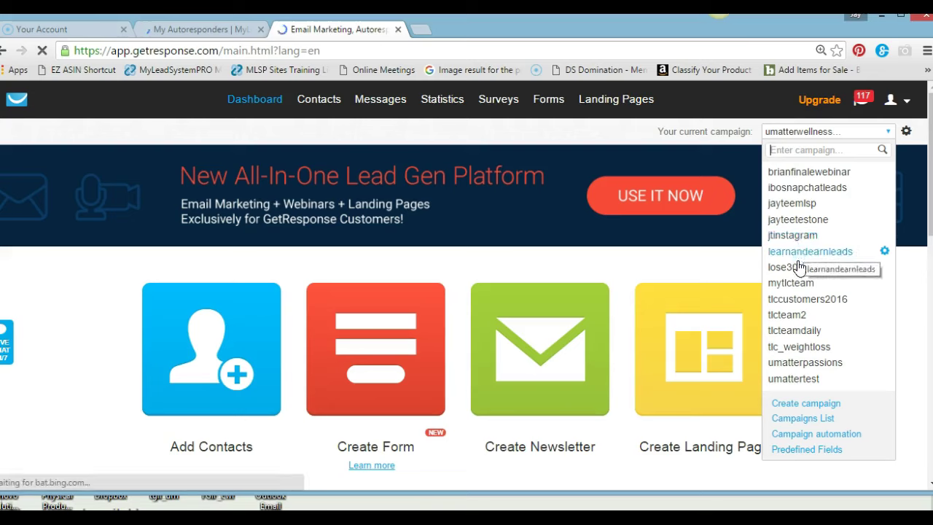
pyautogui.click(787, 173)
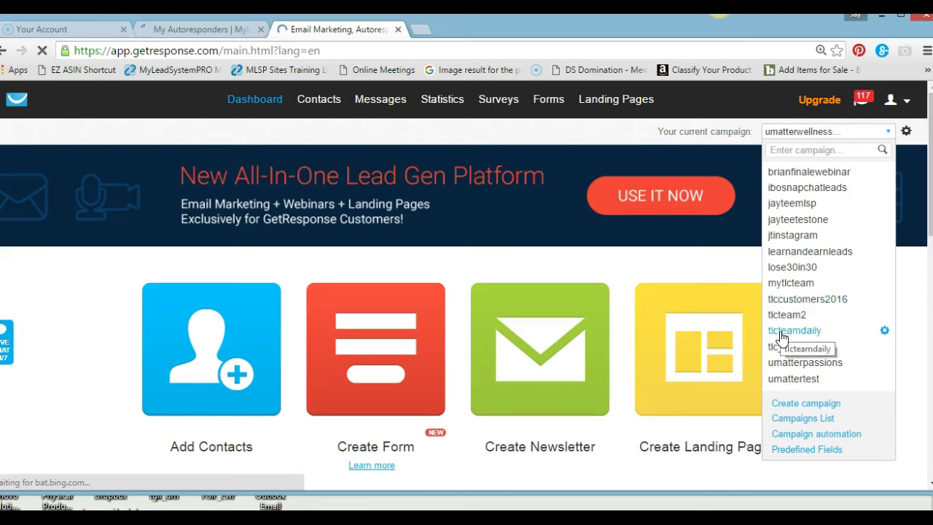
pyautogui.click(781, 292)
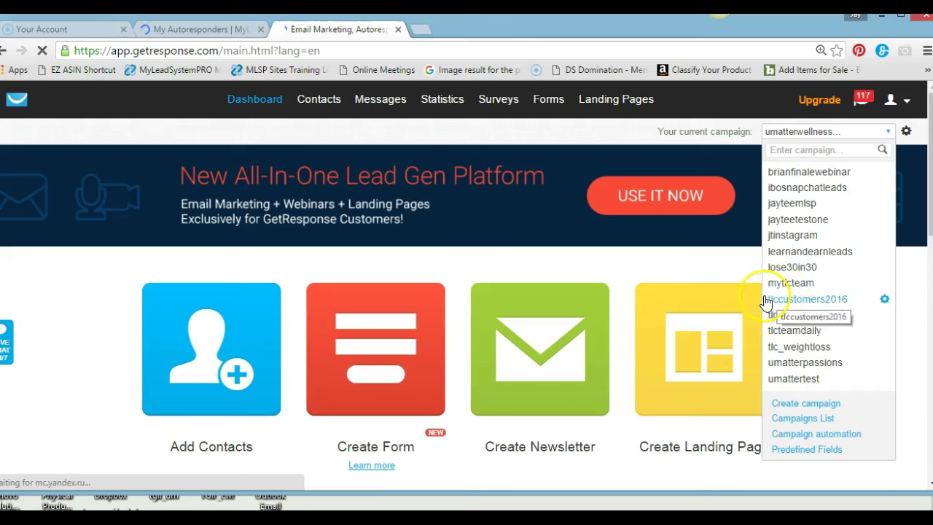
pyautogui.click(749, 280)
pyautogui.click(546, 169)
# Step: Open the page for preloading messages and bring the source and destination campaign settings into view
pyautogui.click(372, 97)
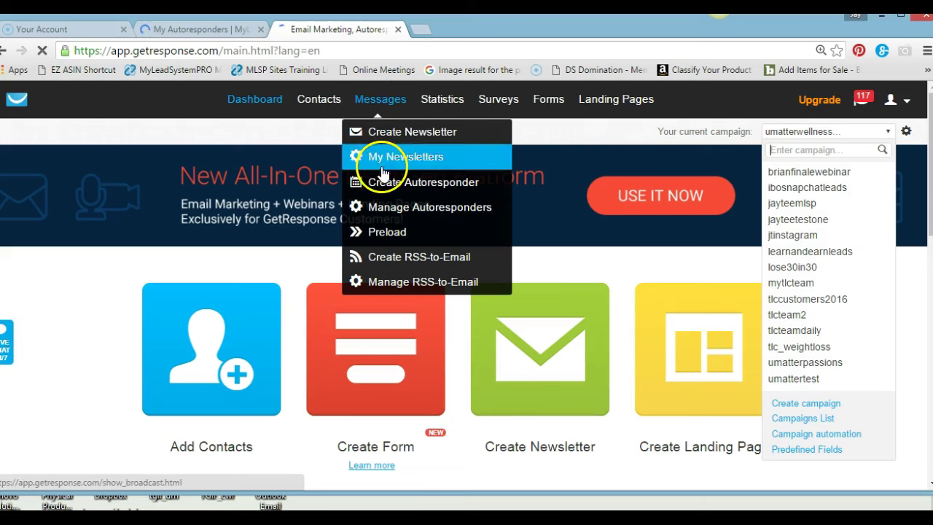
pyautogui.click(384, 234)
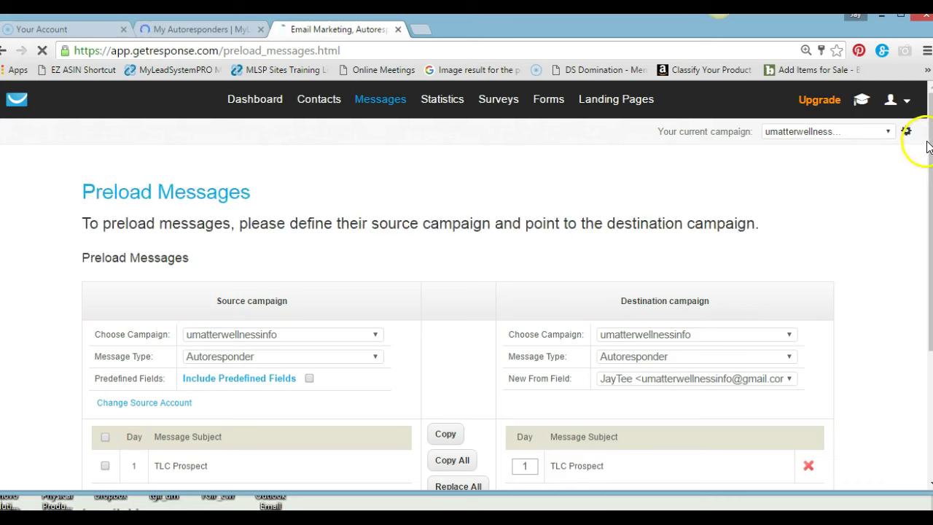
pyautogui.moveTo(931, 145); pyautogui.dragTo(932, 234)
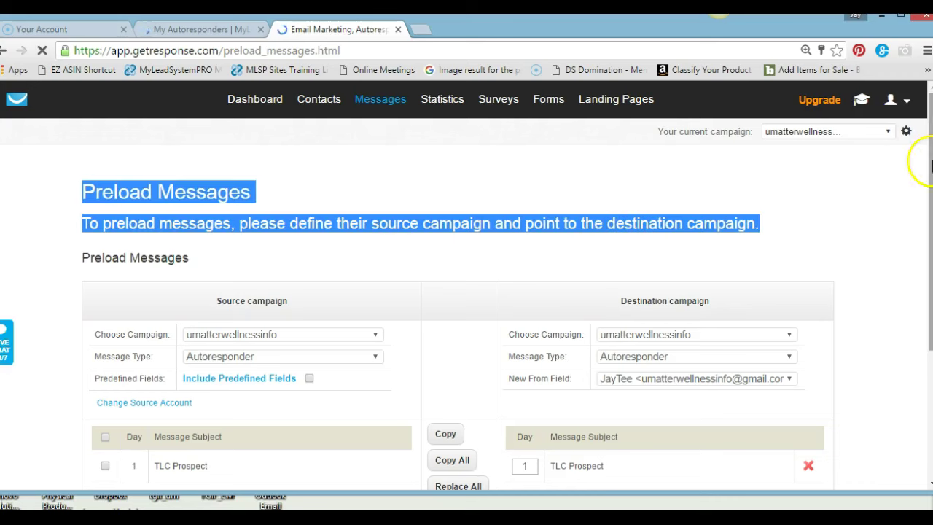
pyautogui.scroll(-3, 929, 164)
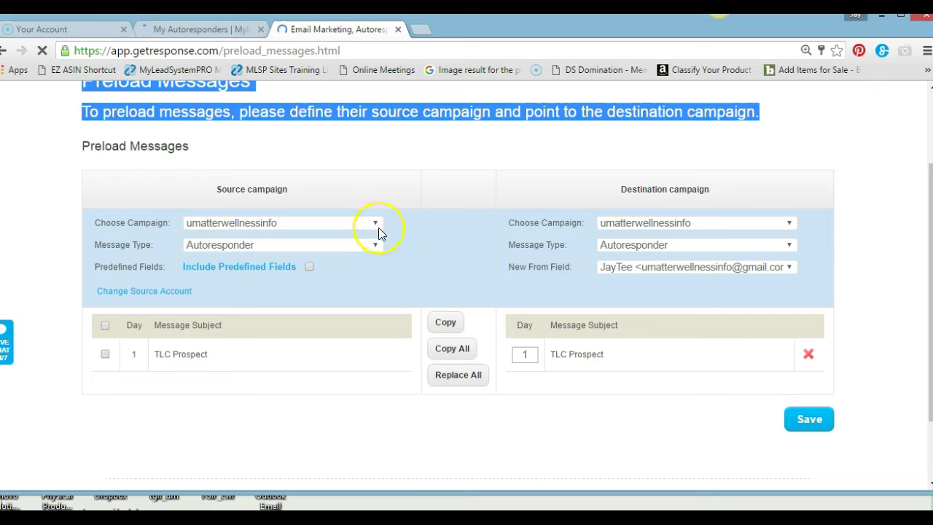
# Step: Set the source campaign to jayteemlsp and look through its list of autoresponder messages
pyautogui.click(377, 228)
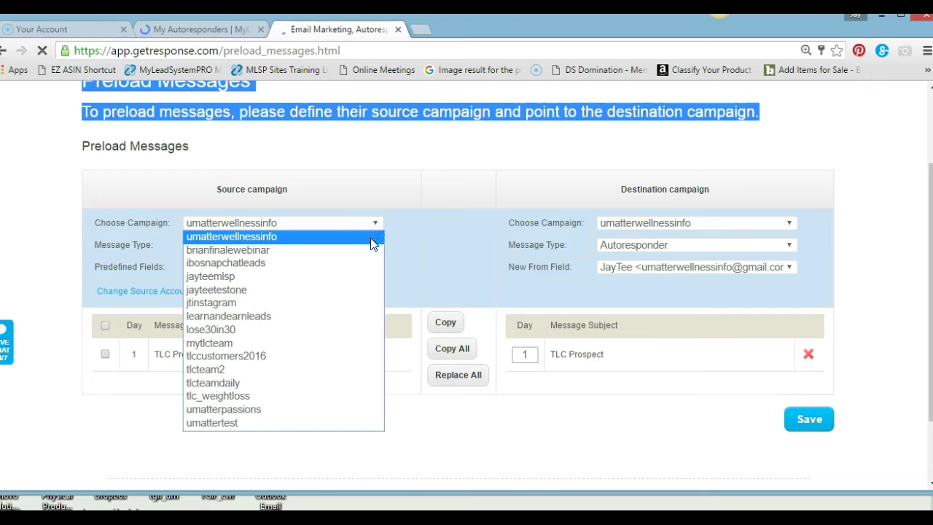
pyautogui.click(367, 250)
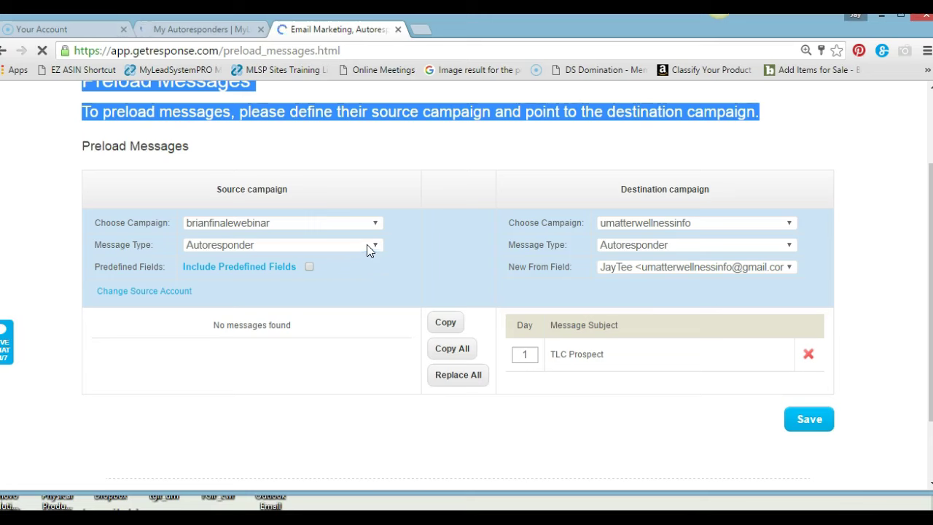
pyautogui.click(374, 227)
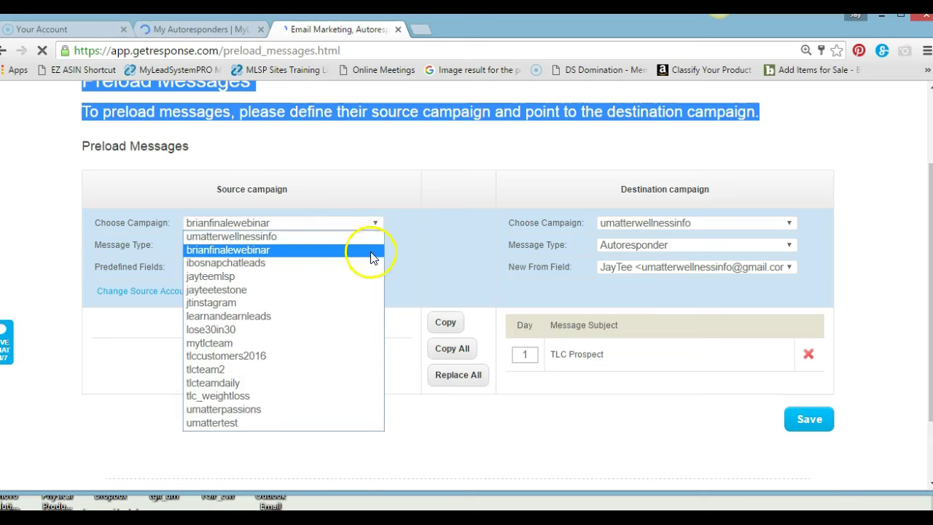
pyautogui.click(362, 280)
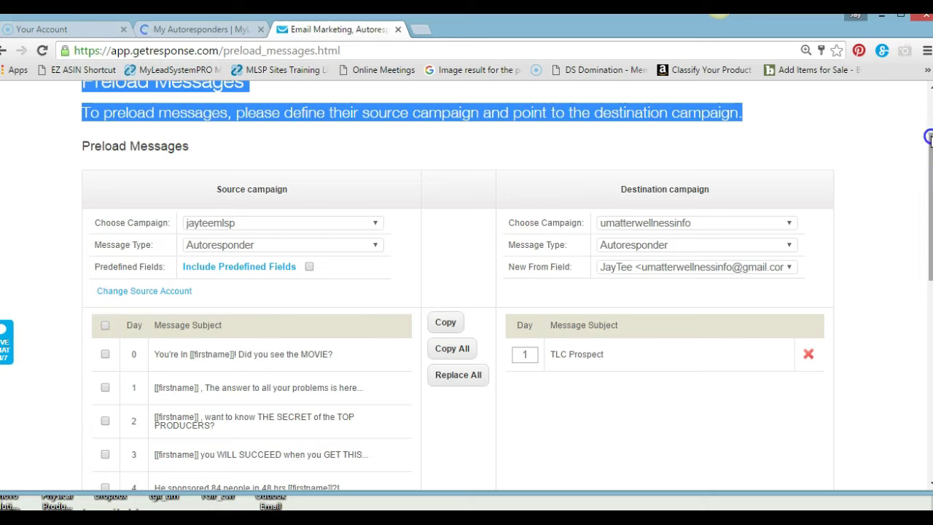
pyautogui.scroll(-2, 930, 137)
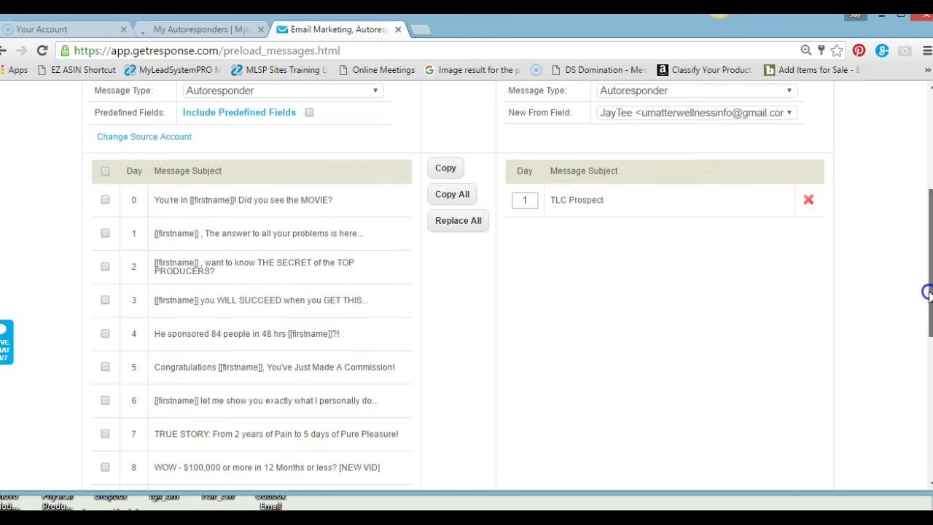
pyautogui.moveTo(923, 287); pyautogui.dragTo(916, 222)
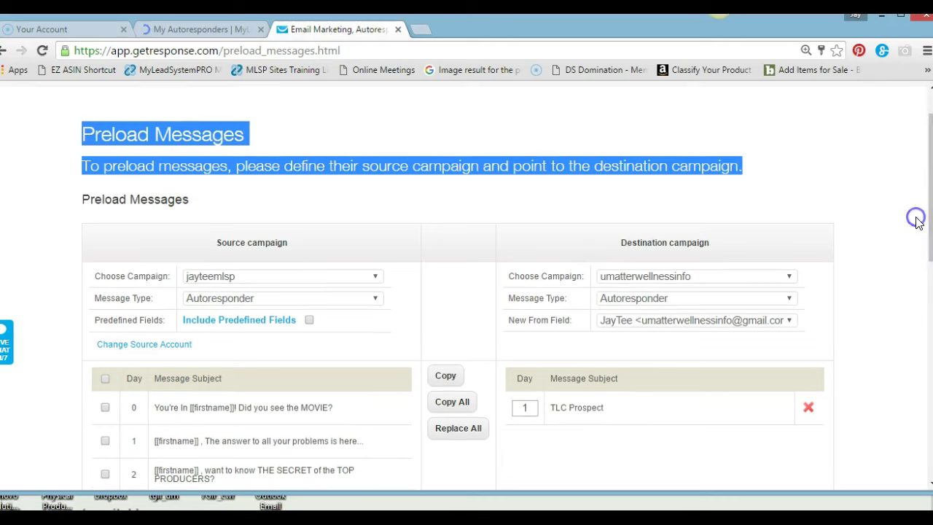
# Step: Switch to the MyLeadSystemPRO My Autoresponders page and start adding a new autoresponder below the definitions
pyautogui.click(223, 32)
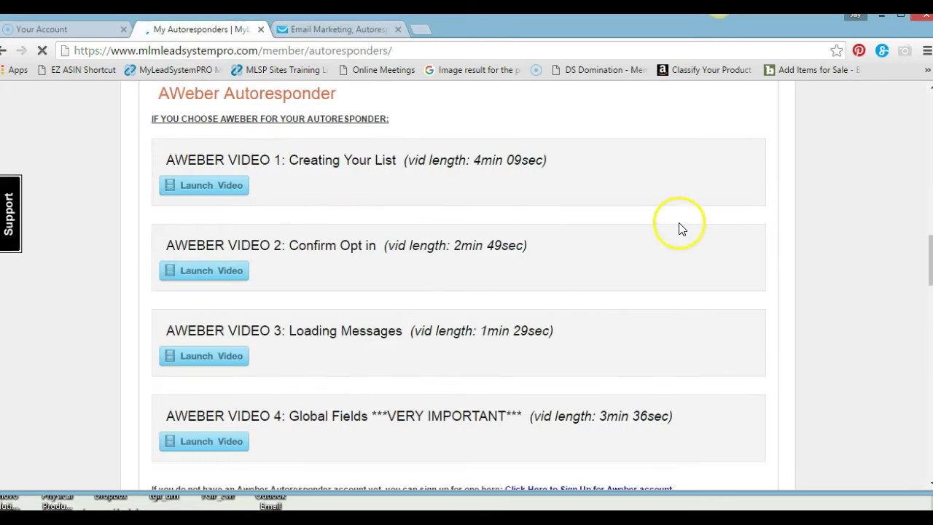
pyautogui.moveTo(925, 250); pyautogui.dragTo(927, 454)
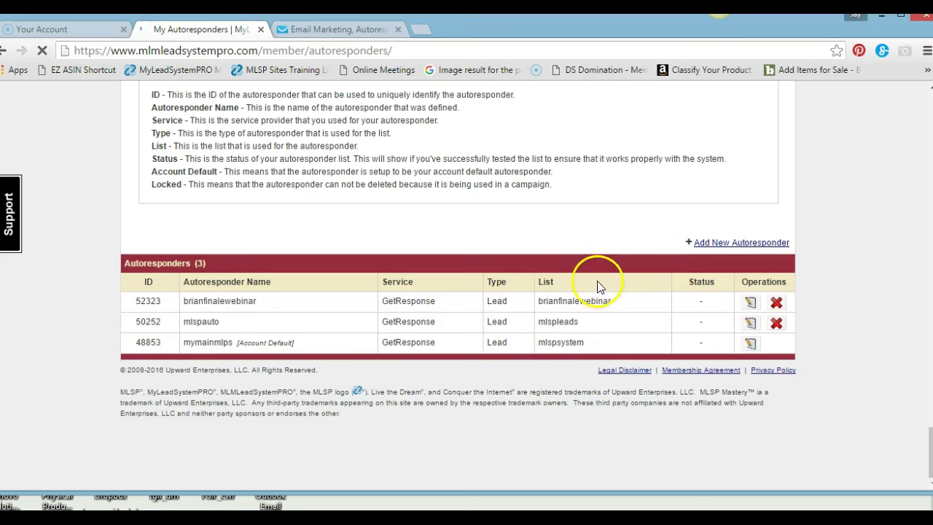
pyautogui.click(726, 248)
pyautogui.click(726, 248)
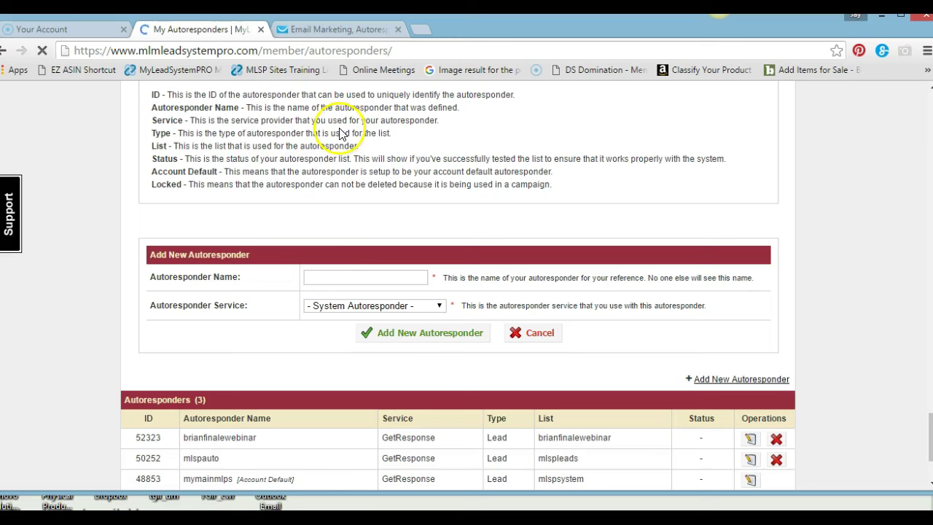
# Step: Check the source campaign name on the GetResponse Preload Messages page, and return to the new autoresponder form
pyautogui.click(367, 35)
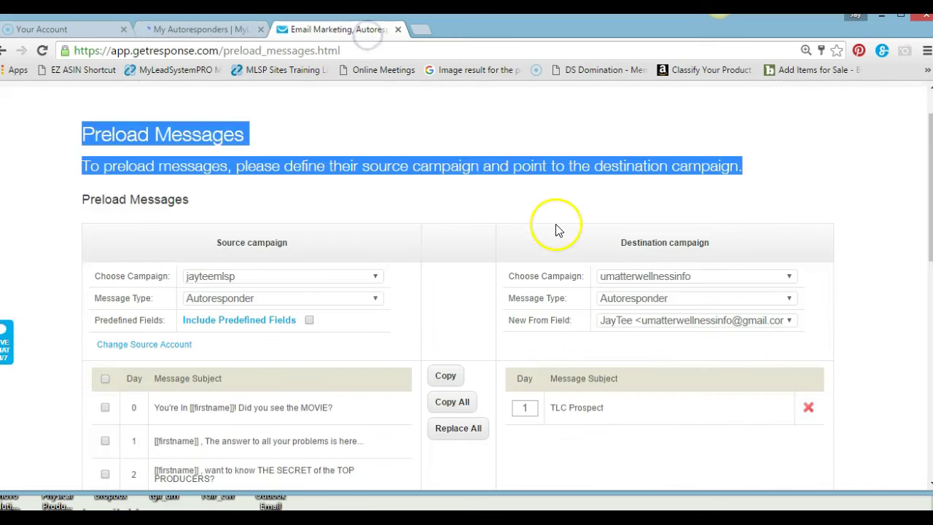
pyautogui.click(231, 291)
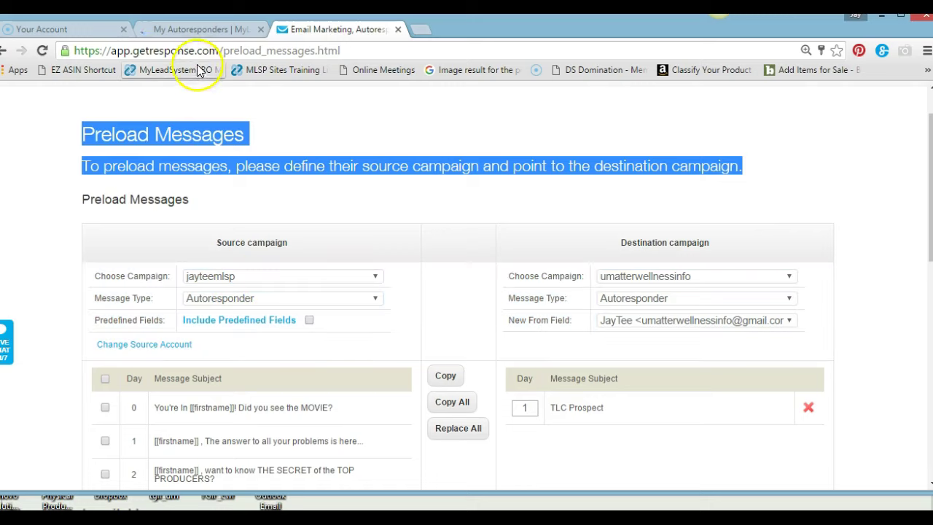
pyautogui.click(204, 33)
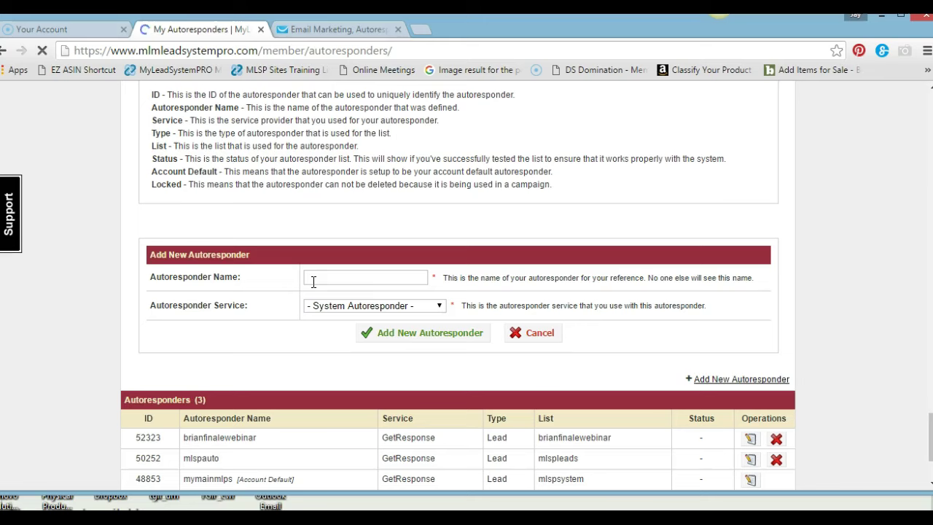
# Step: Set the new autoresponder's service to GetResponse, recheck the campaign name in GetResponse for its list field, and cancel the new entry
pyautogui.click(439, 308)
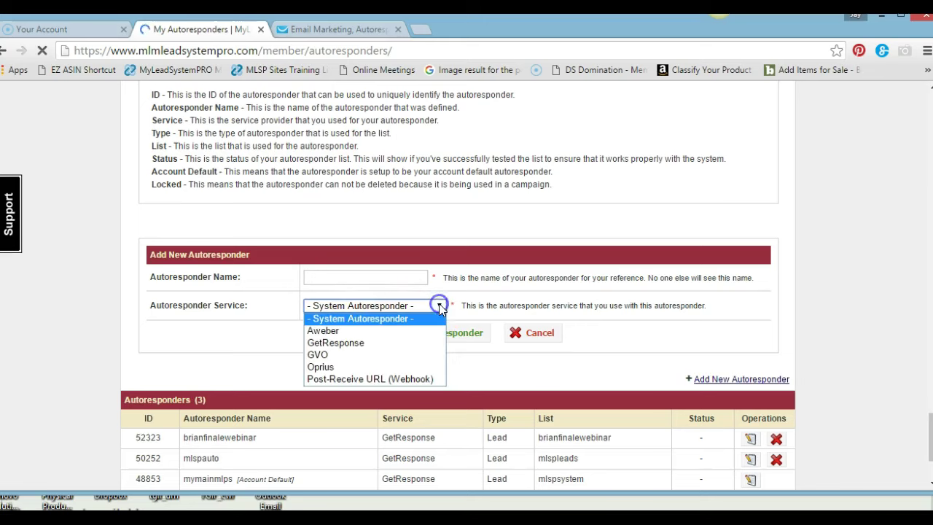
pyautogui.click(412, 343)
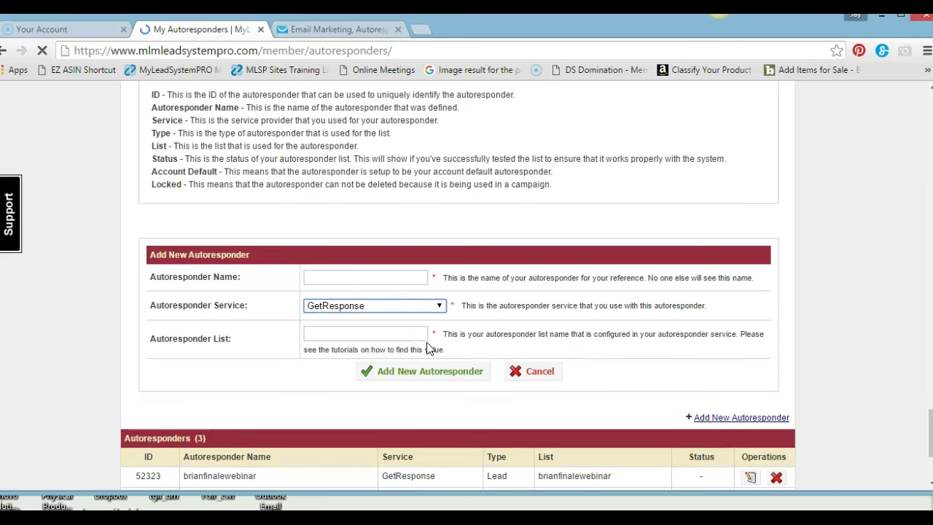
pyautogui.click(415, 334)
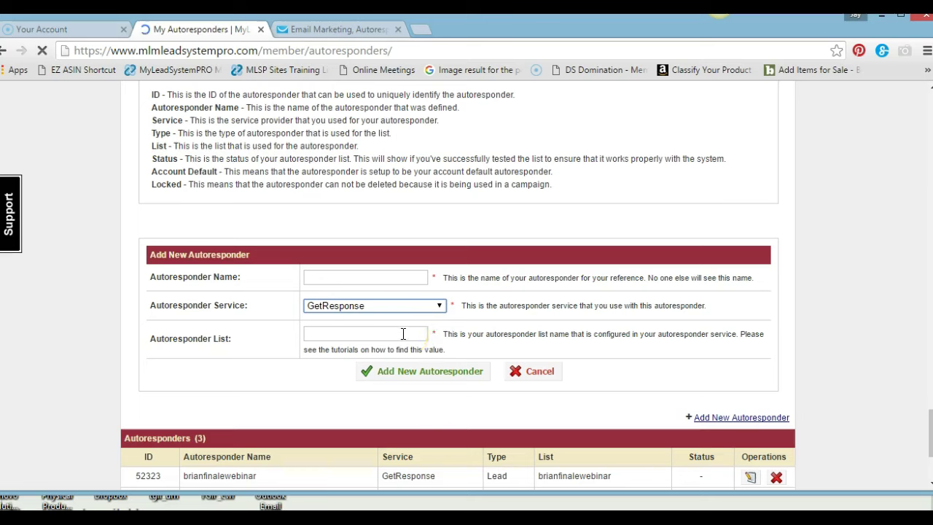
pyautogui.click(356, 35)
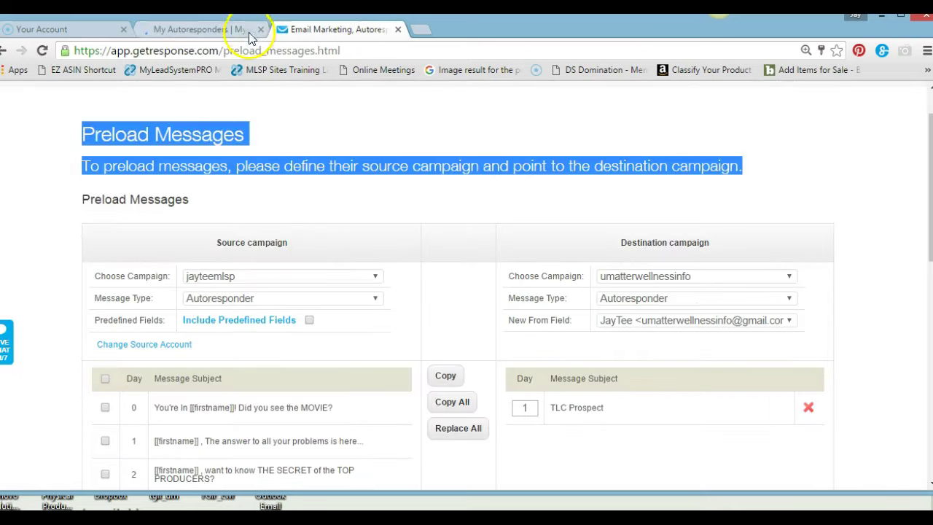
pyautogui.click(251, 28)
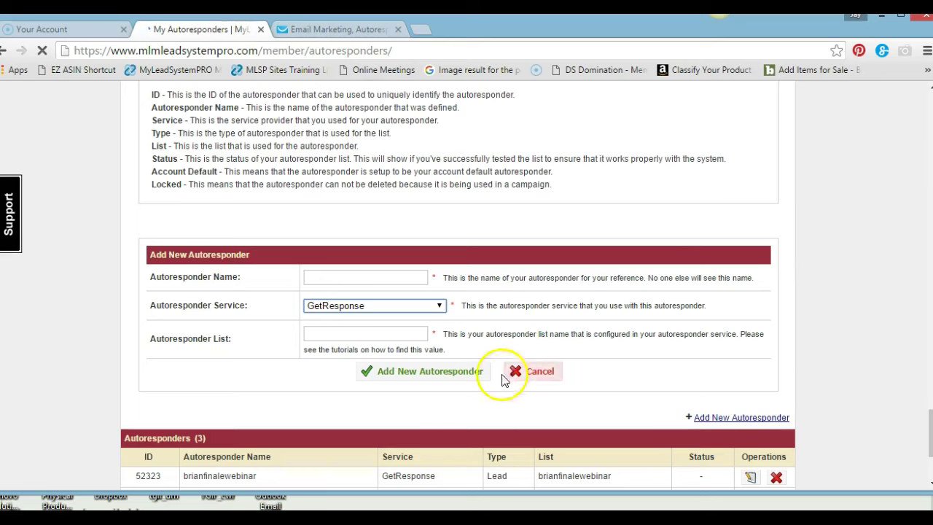
pyautogui.click(540, 372)
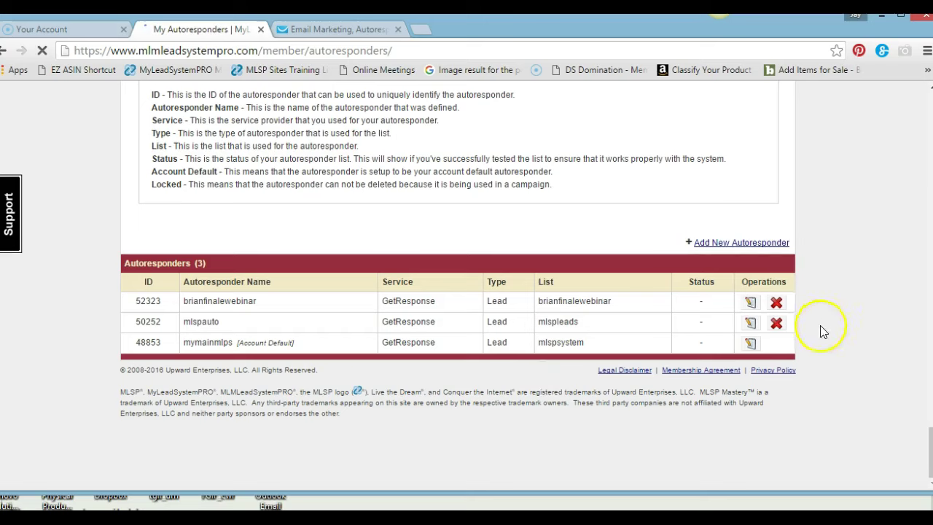
# Step: Open the mymainmlps autoresponder for modification, try GVO as its service, and set the service back to GetResponse
pyautogui.click(750, 344)
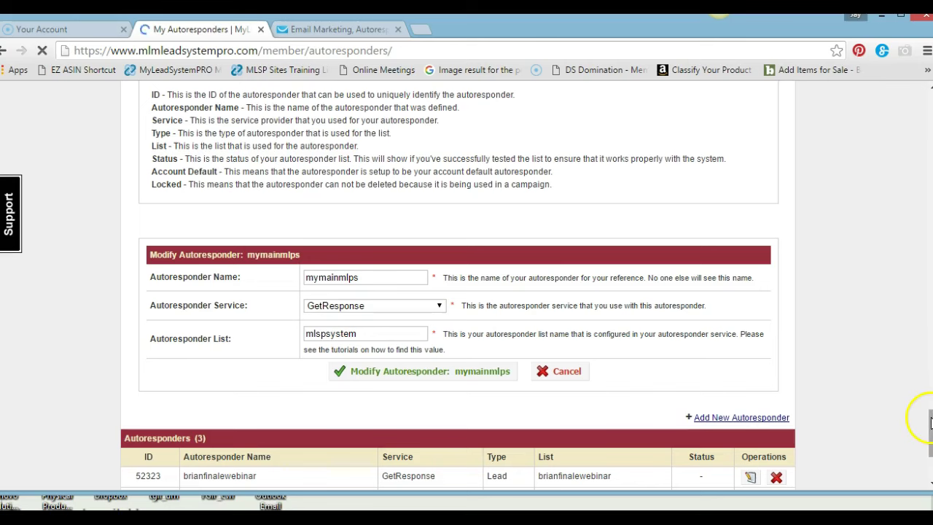
pyautogui.moveTo(930, 421); pyautogui.dragTo(930, 408)
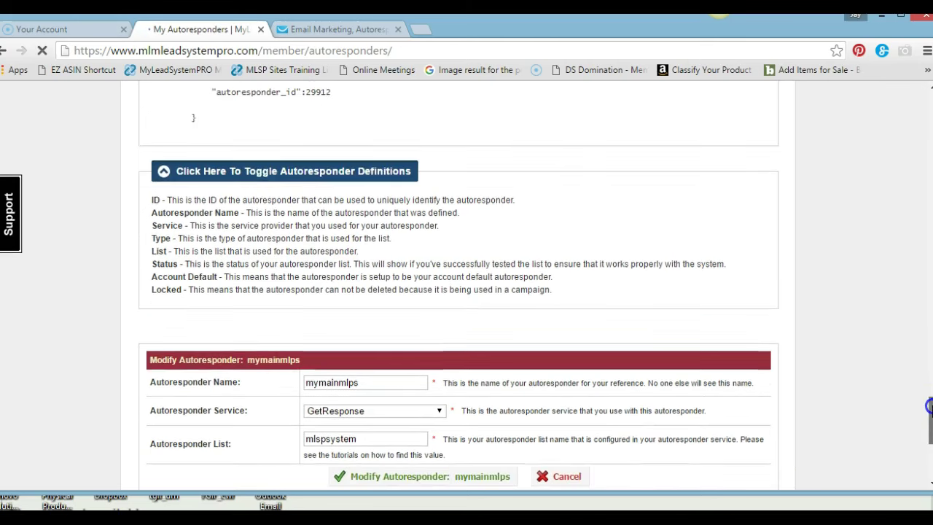
pyautogui.click(440, 411)
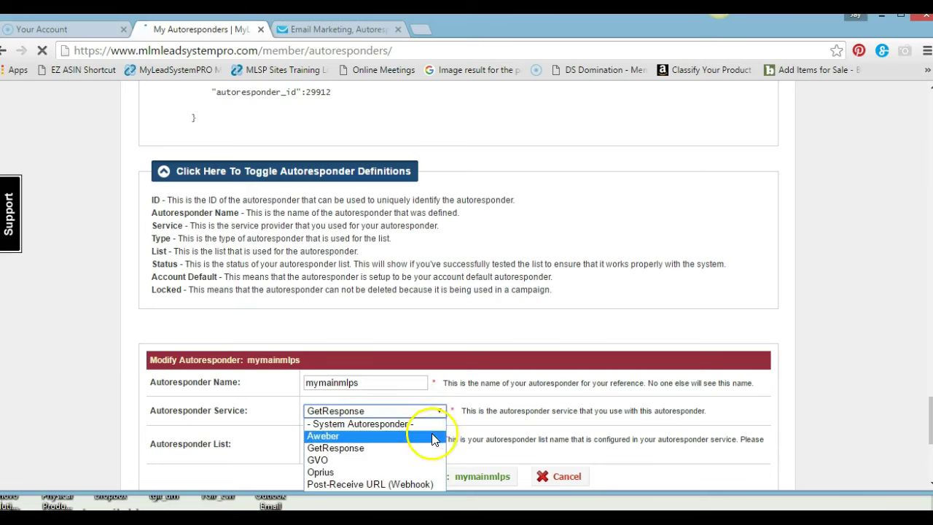
pyautogui.click(426, 460)
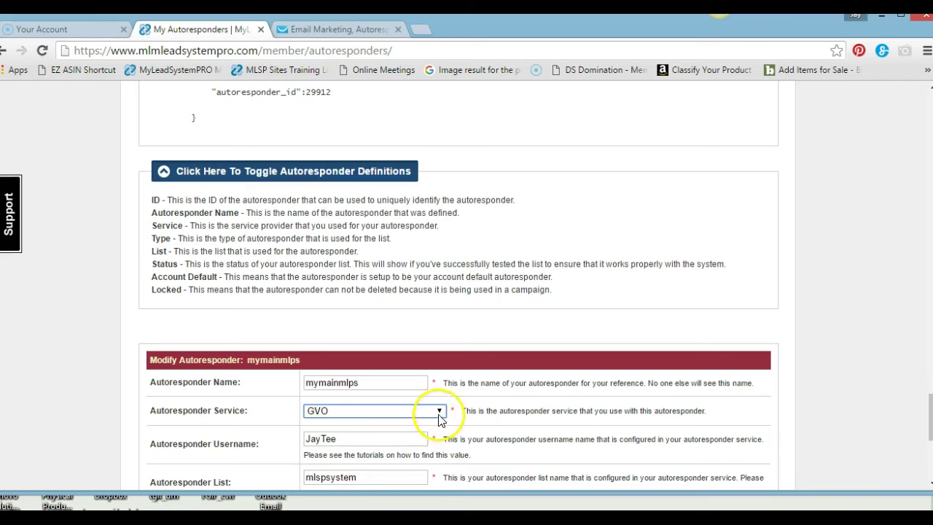
pyautogui.click(440, 411)
pyautogui.click(424, 447)
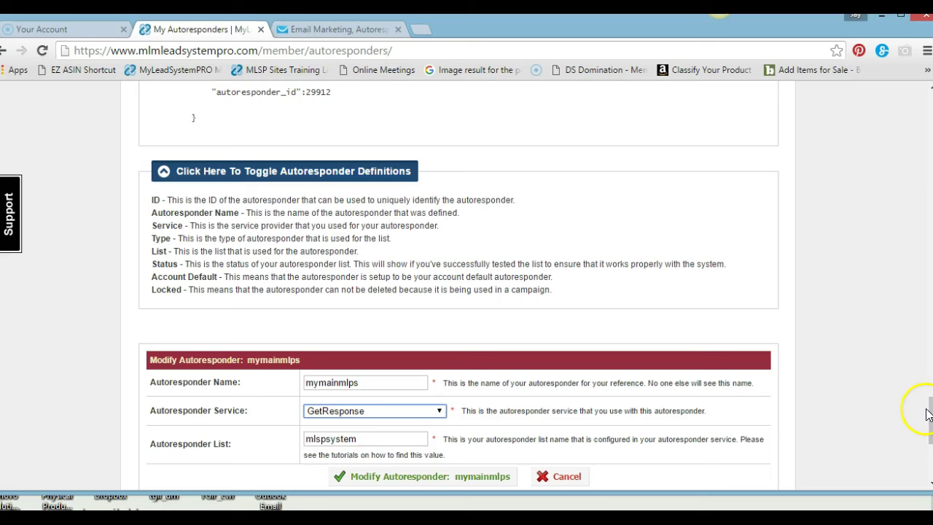
pyautogui.scroll(-2, 928, 414)
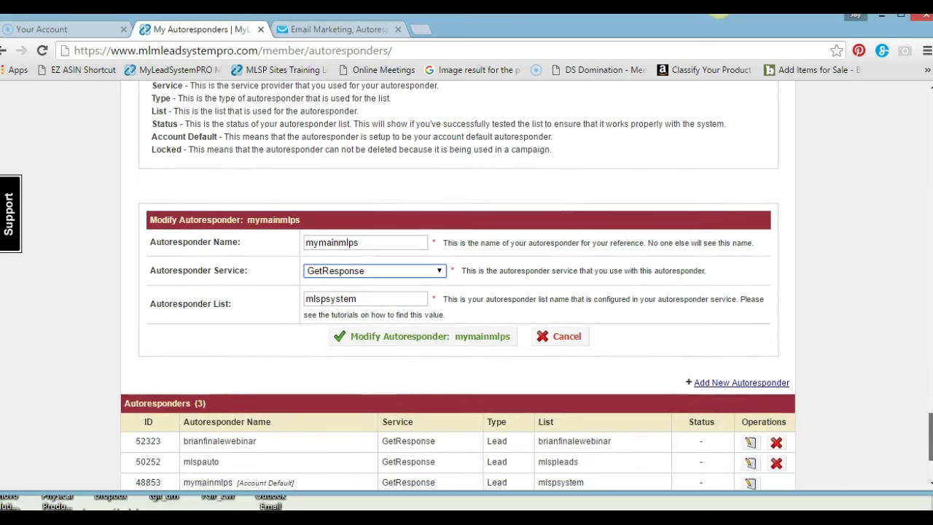
pyautogui.scroll(-2, 928, 422)
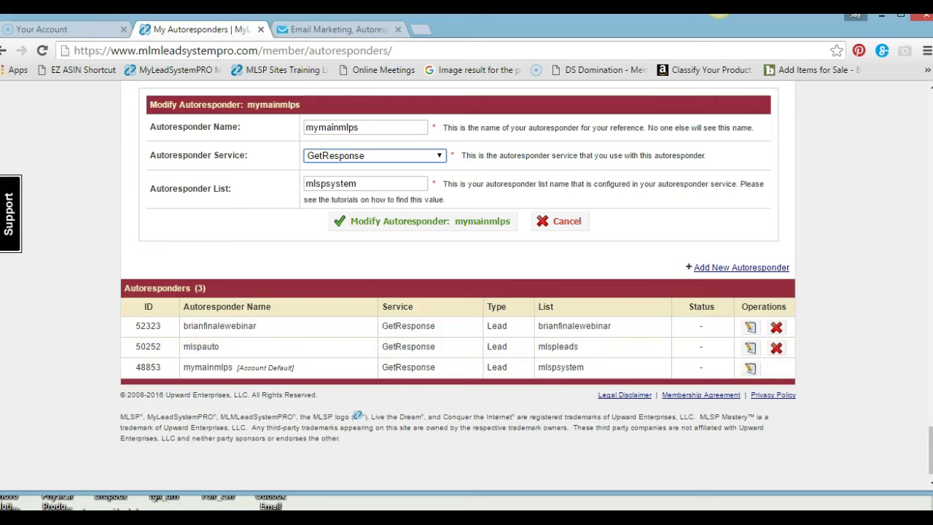
pyautogui.moveTo(920, 442); pyautogui.dragTo(877, 175)
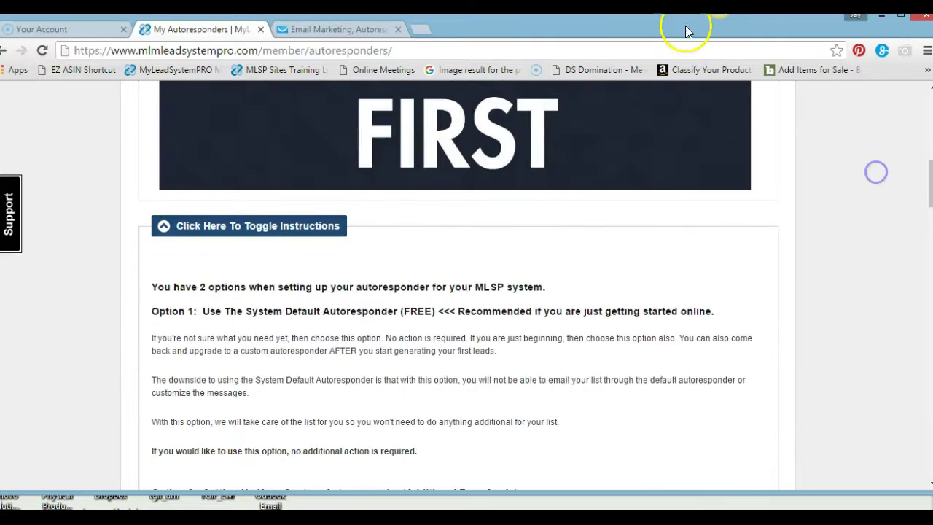
# Step: Switch to the GetResponse site and open the Integrations page of the account
pyautogui.click(386, 29)
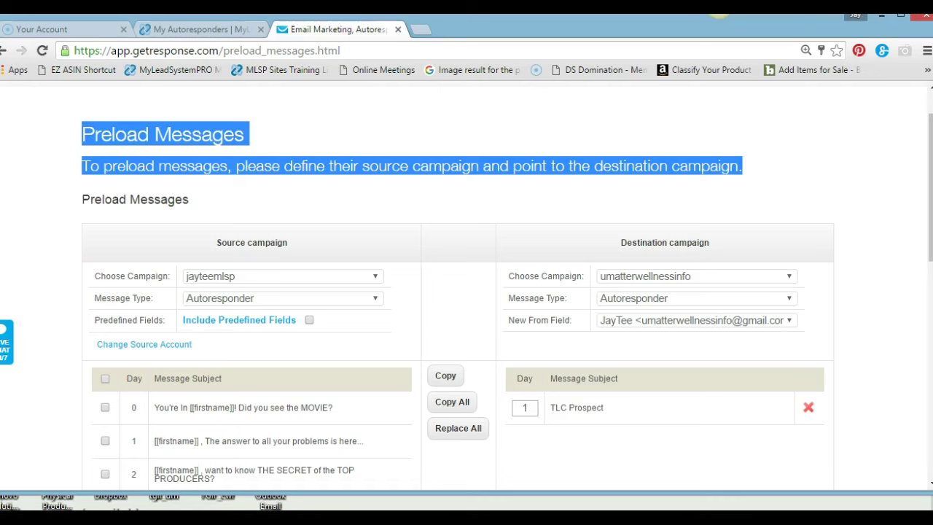
pyautogui.moveTo(920, 182); pyautogui.dragTo(922, 110)
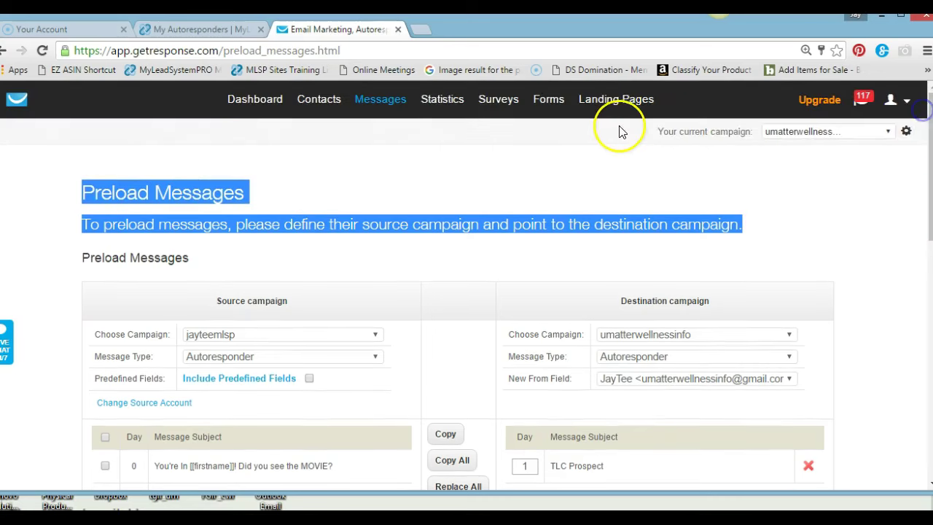
pyautogui.moveTo(561, 104)
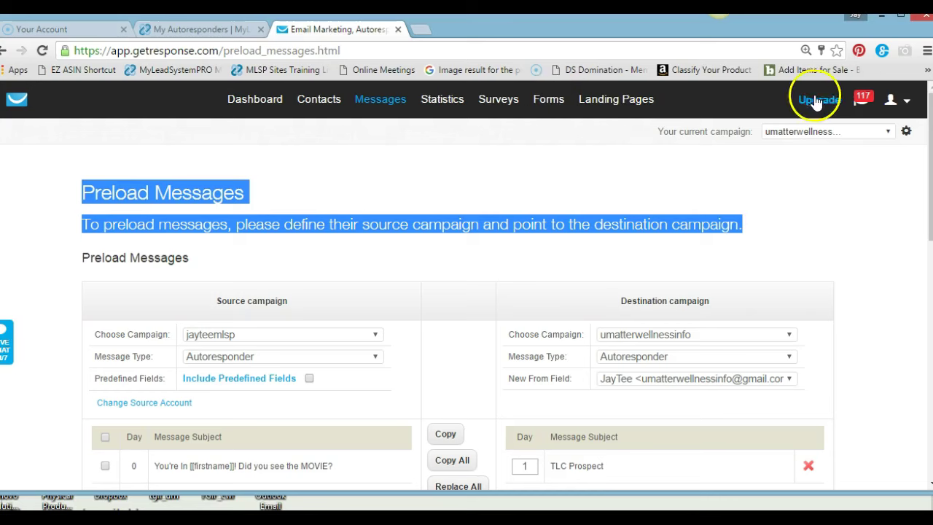
pyautogui.moveTo(888, 102)
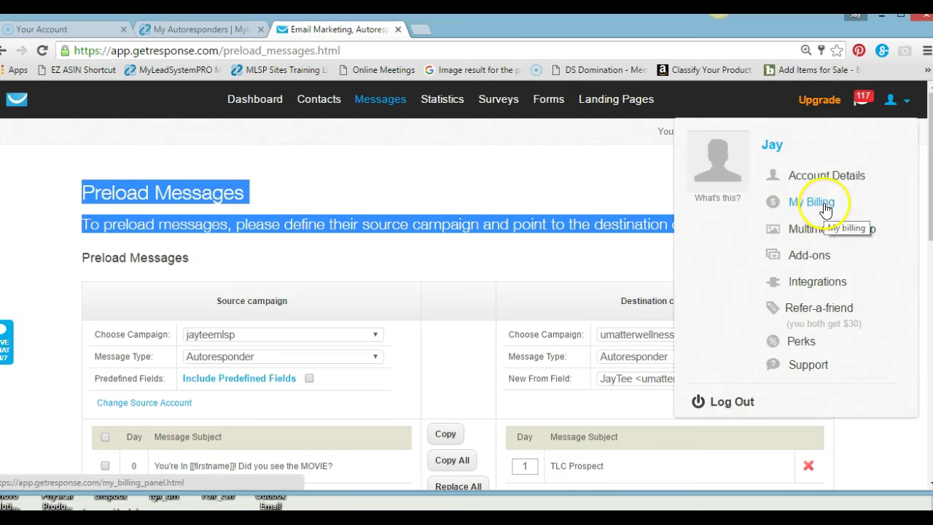
pyautogui.click(814, 284)
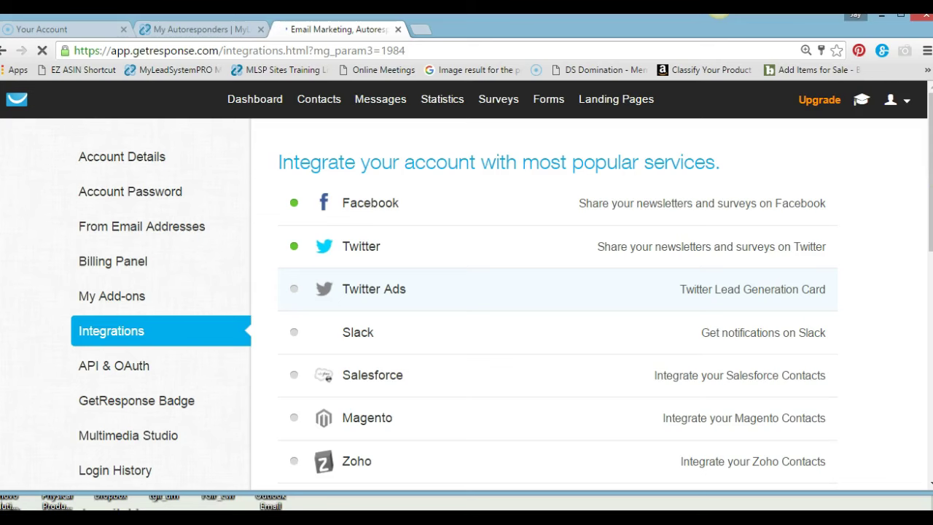
# Step: Browse the integrations list, and open the API & OAuth page of the GetResponse account to view the API key section
pyautogui.scroll(-2, 926, 247)
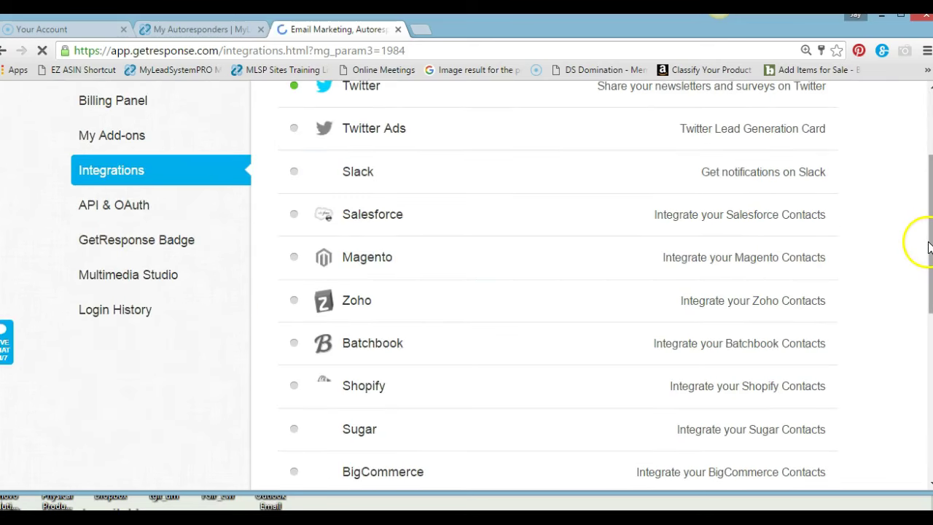
pyautogui.scroll(2, 926, 212)
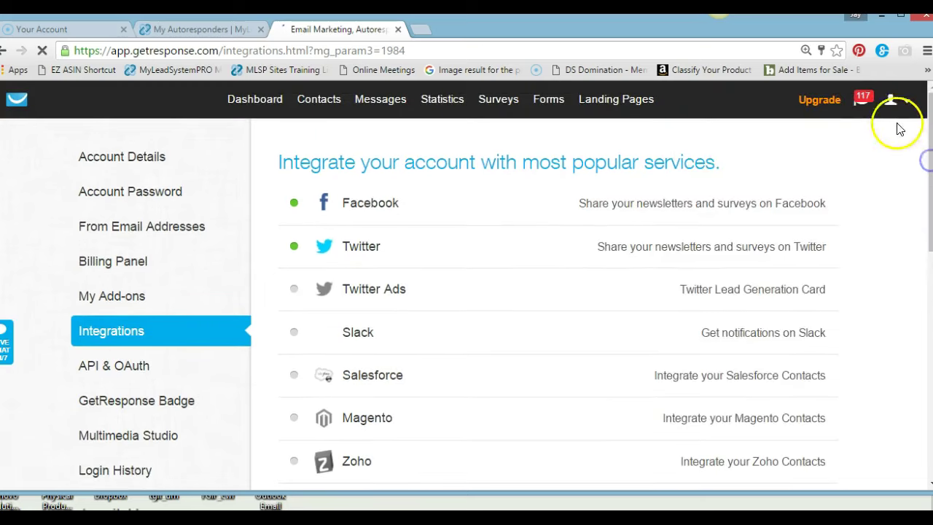
pyautogui.moveTo(898, 100)
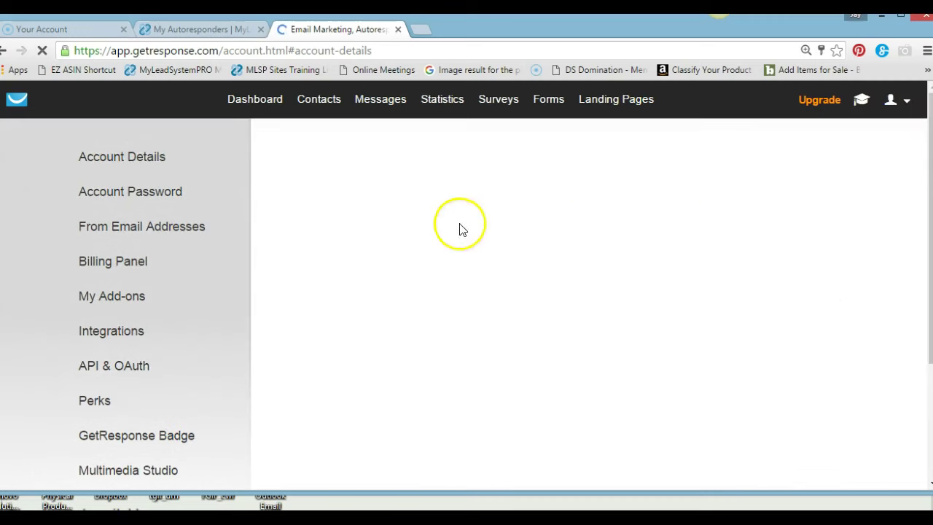
pyautogui.click(138, 371)
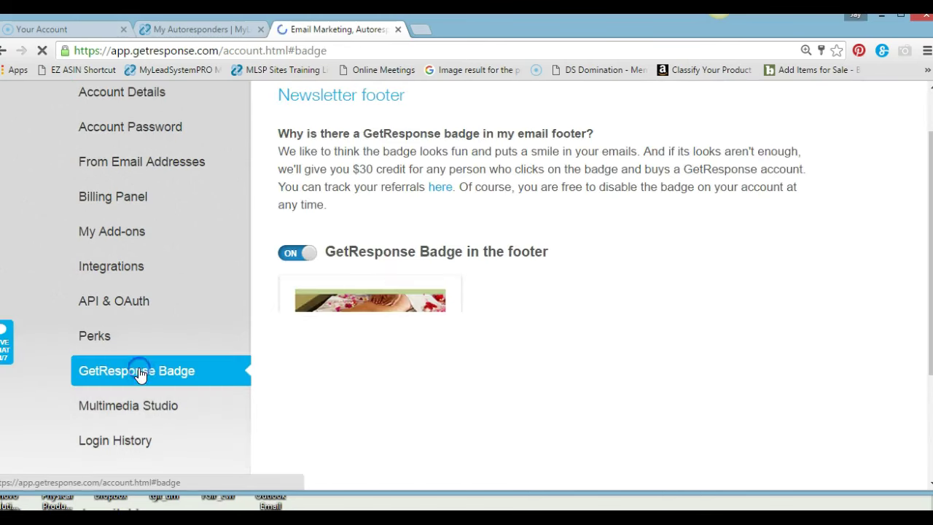
pyautogui.click(144, 303)
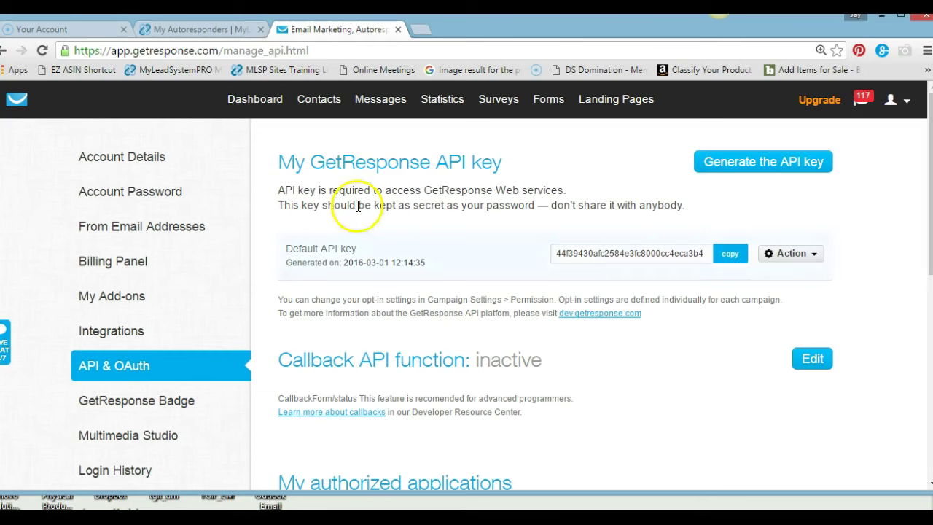
# Step: Switch to the MyLeadSystemPRO site and open the My Prospects (CRM) page
pyautogui.click(232, 31)
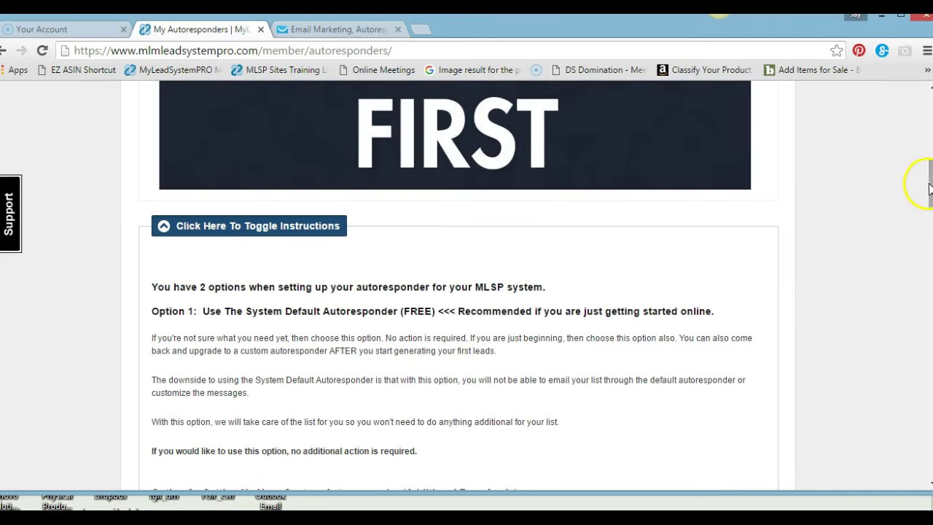
pyautogui.moveTo(930, 183); pyautogui.dragTo(923, 93)
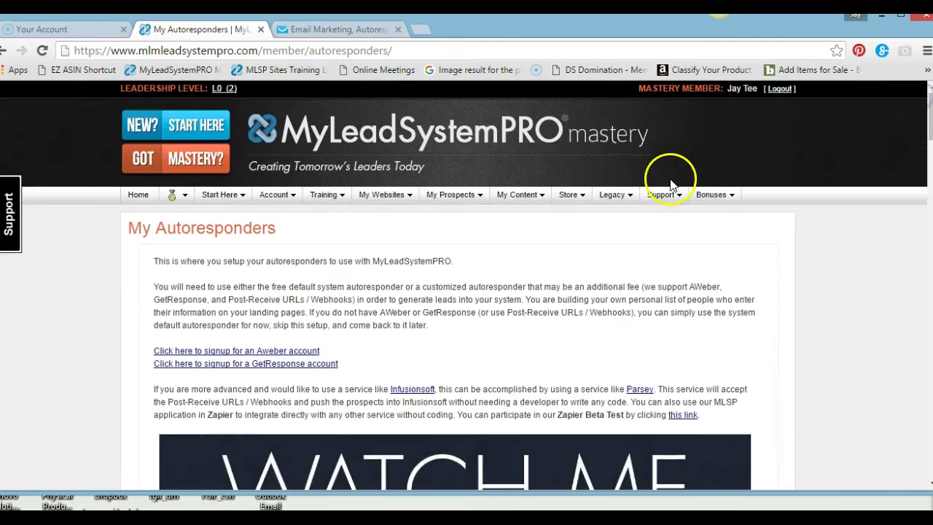
pyautogui.moveTo(454, 194)
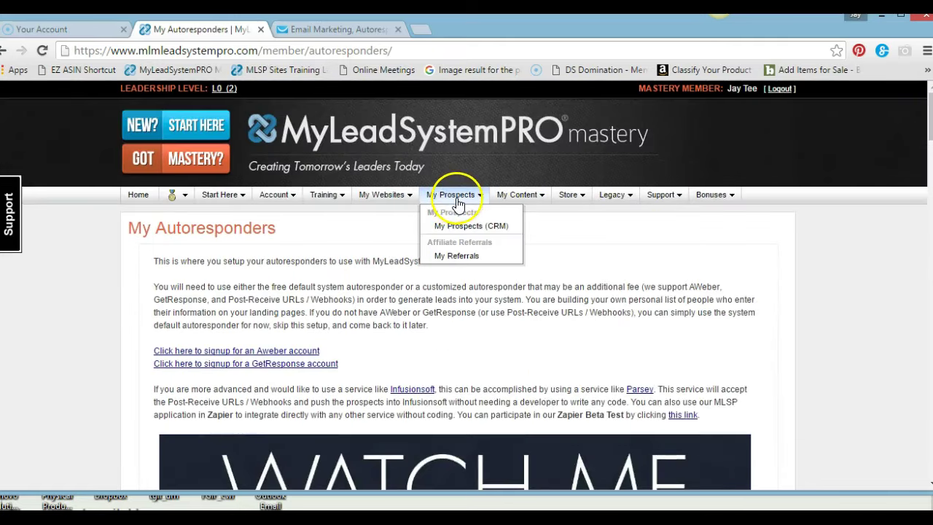
pyautogui.click(466, 227)
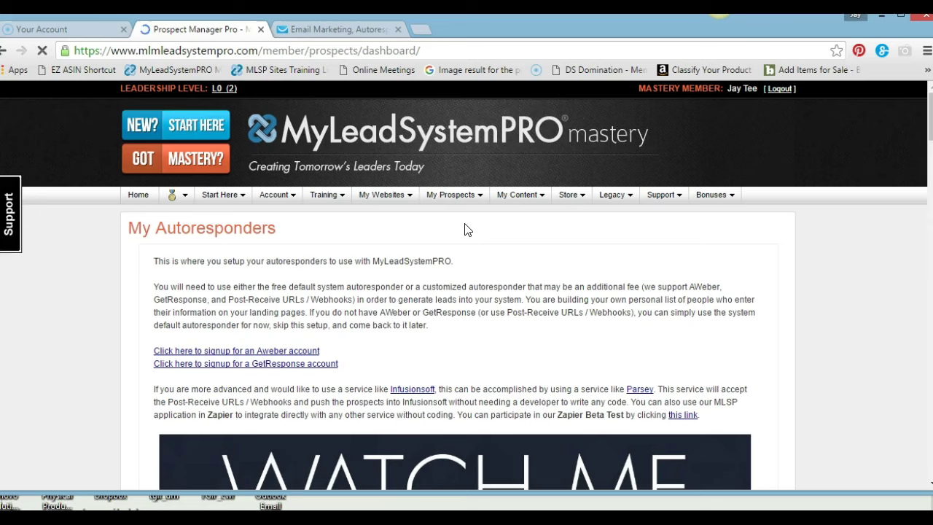
# Step: Return to GetResponse, open the Search Contacts page, and close the MyLeadSystemPRO page
pyautogui.click(384, 30)
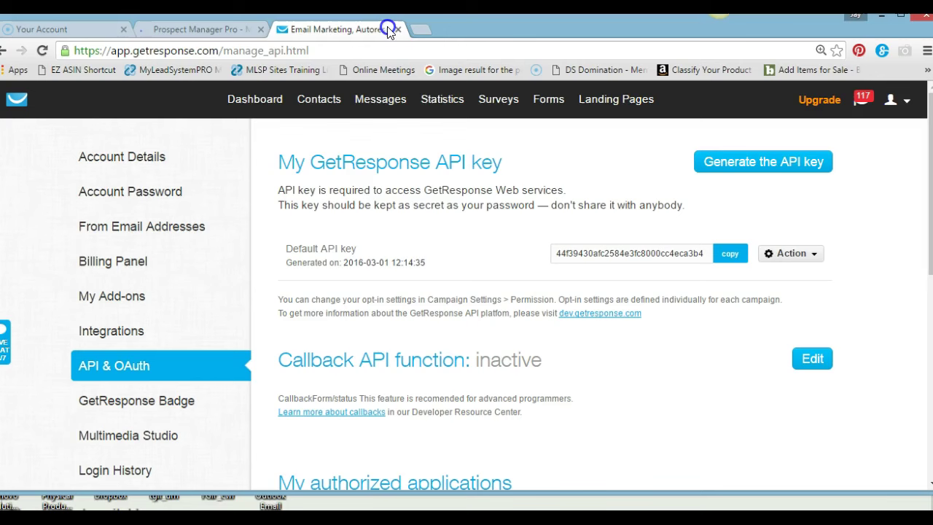
pyautogui.moveTo(337, 84)
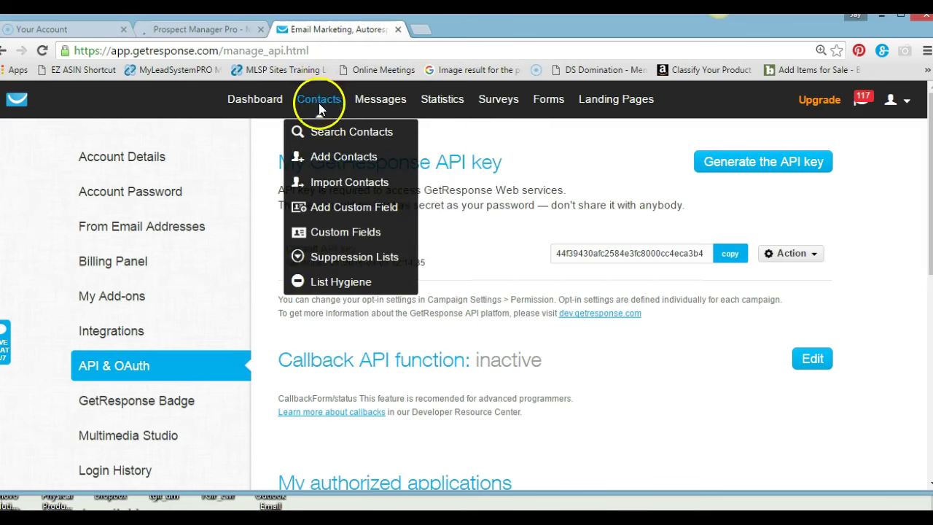
pyautogui.click(322, 130)
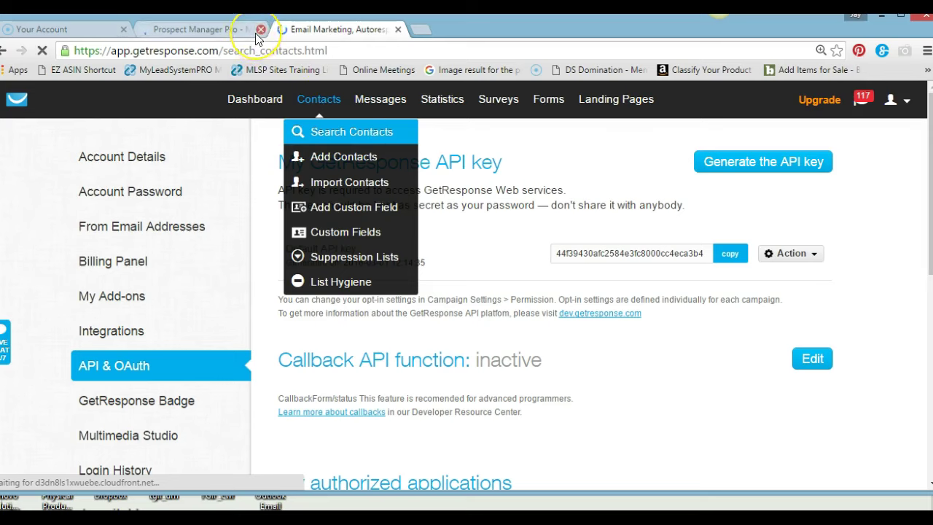
pyautogui.click(261, 30)
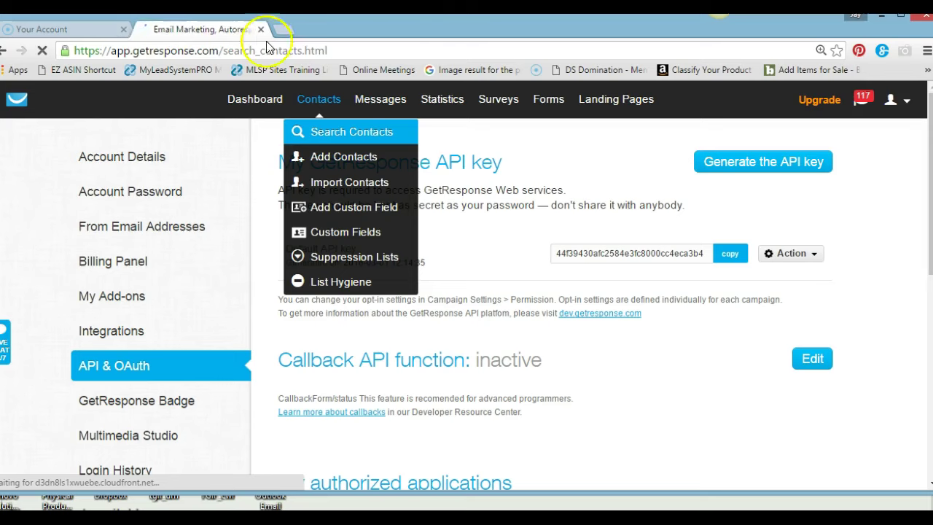
pyautogui.click(368, 140)
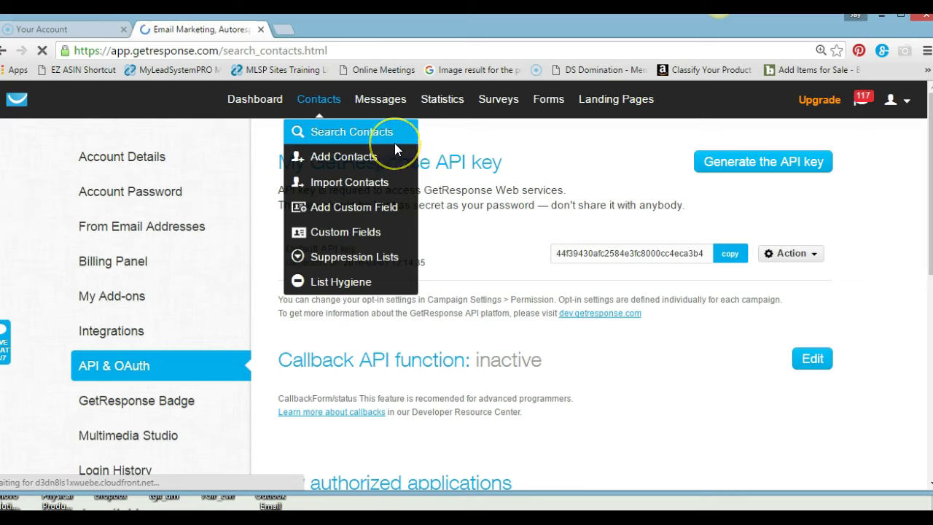
pyautogui.click(397, 132)
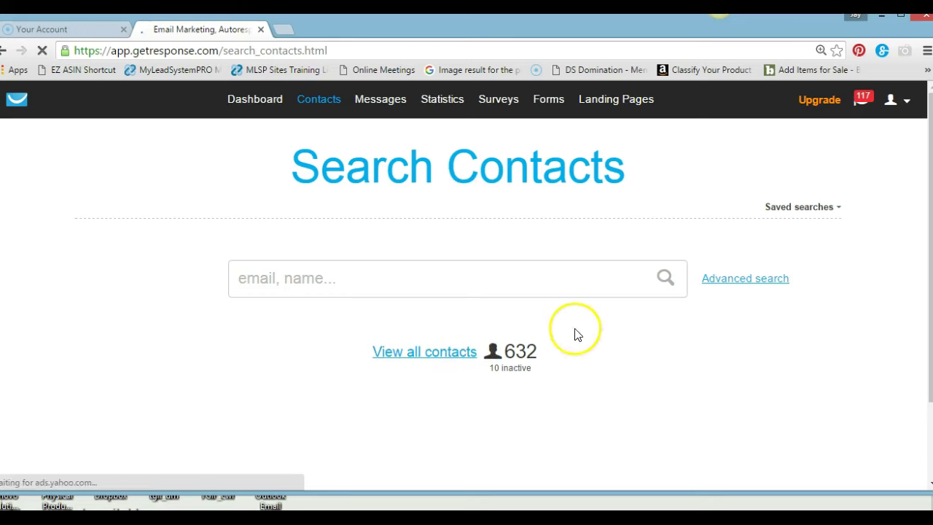
# Step: Change the contact search to Advanced search and show the list of campaigns available for filtering
pyautogui.click(737, 281)
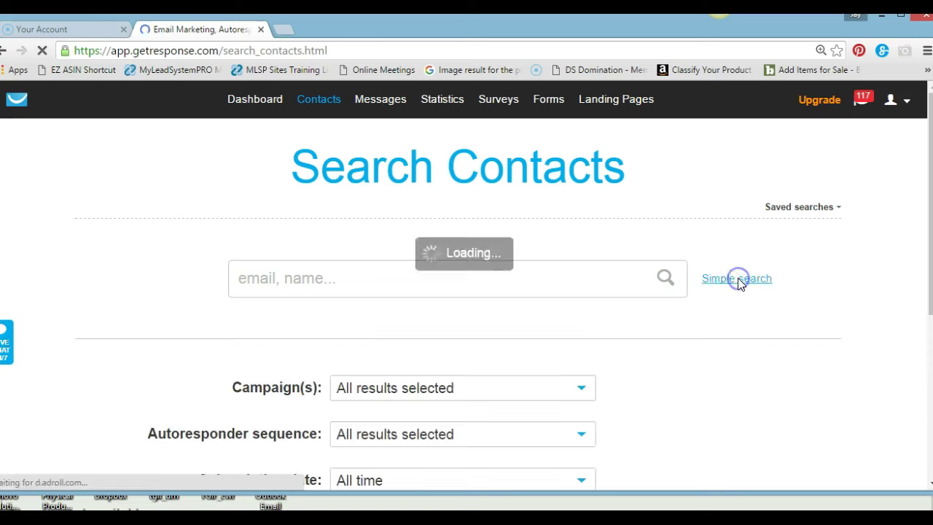
pyautogui.moveTo(930, 191); pyautogui.dragTo(931, 262)
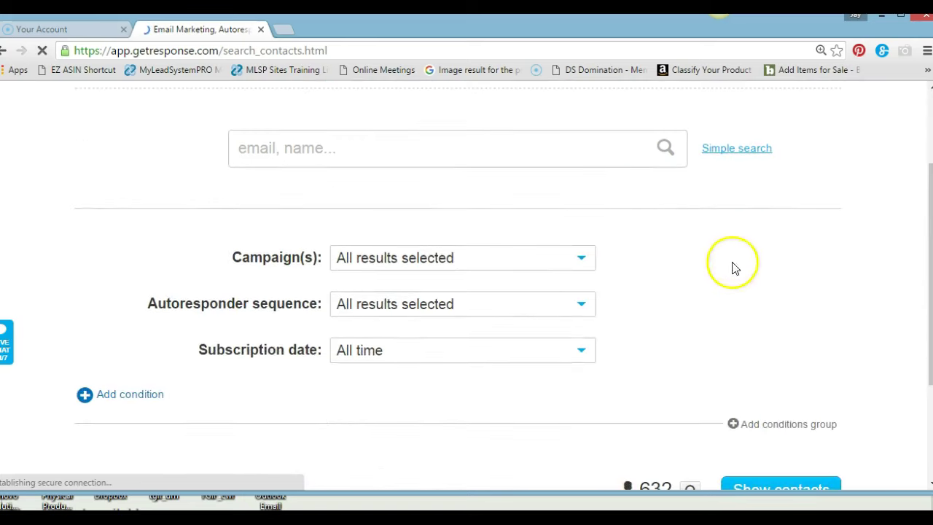
pyautogui.click(582, 260)
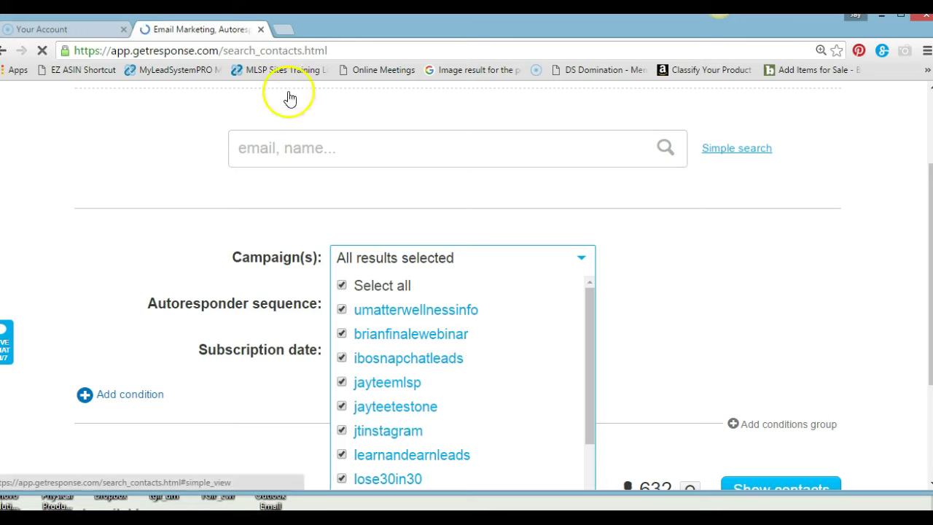
# Step: Reopen the MyLeadSystemPRO member site in a new browser tab, close GetResponse, and open My Prospects (CRM)
pyautogui.click(284, 27)
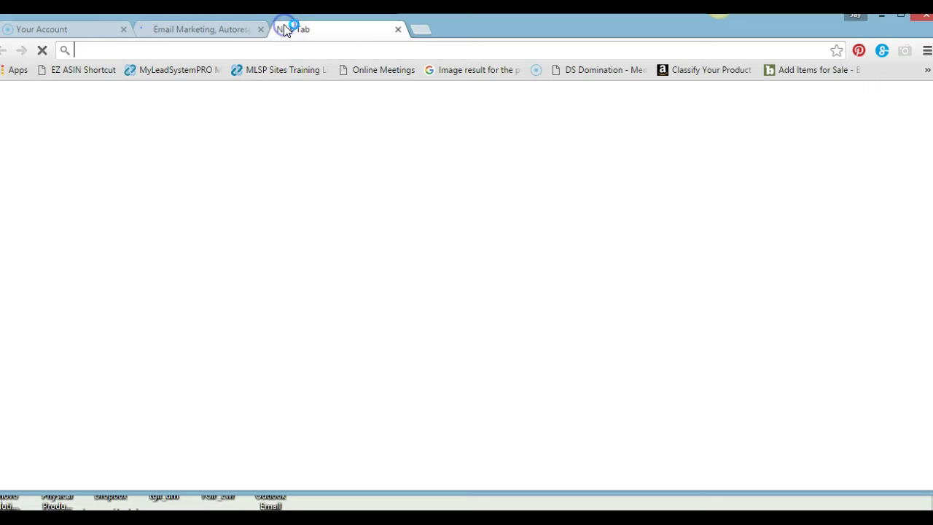
pyautogui.click(178, 78)
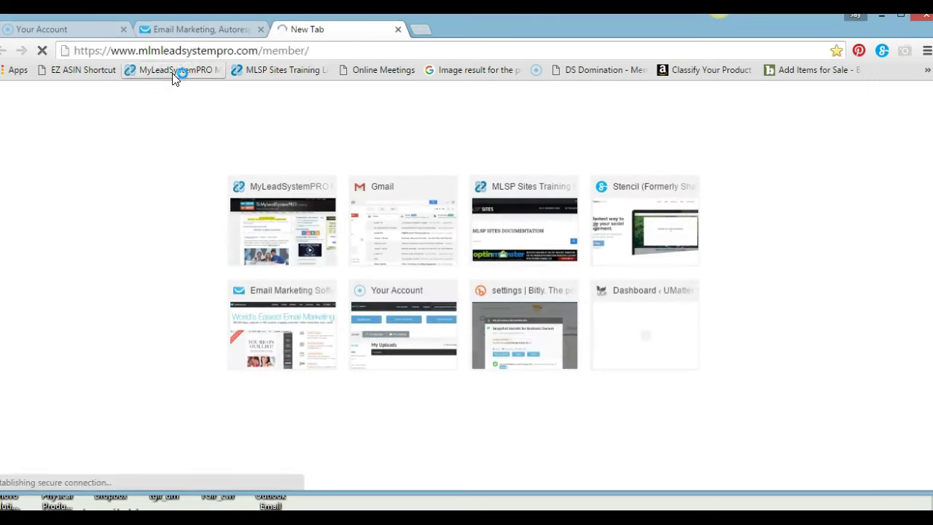
pyautogui.click(260, 30)
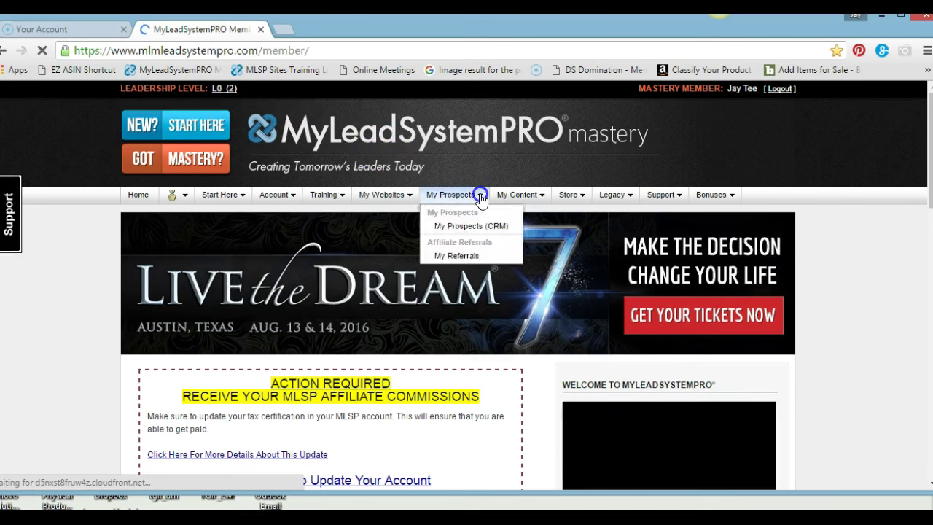
pyautogui.moveTo(480, 195)
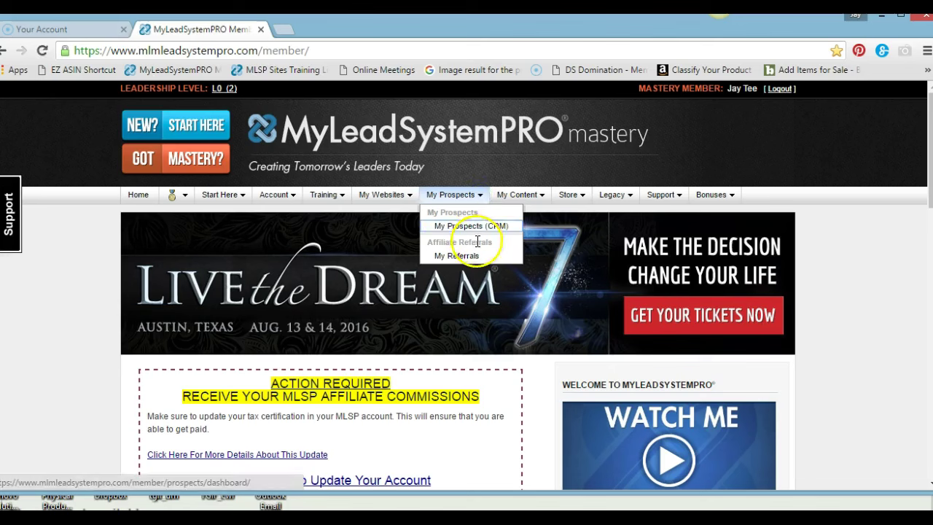
pyautogui.click(470, 226)
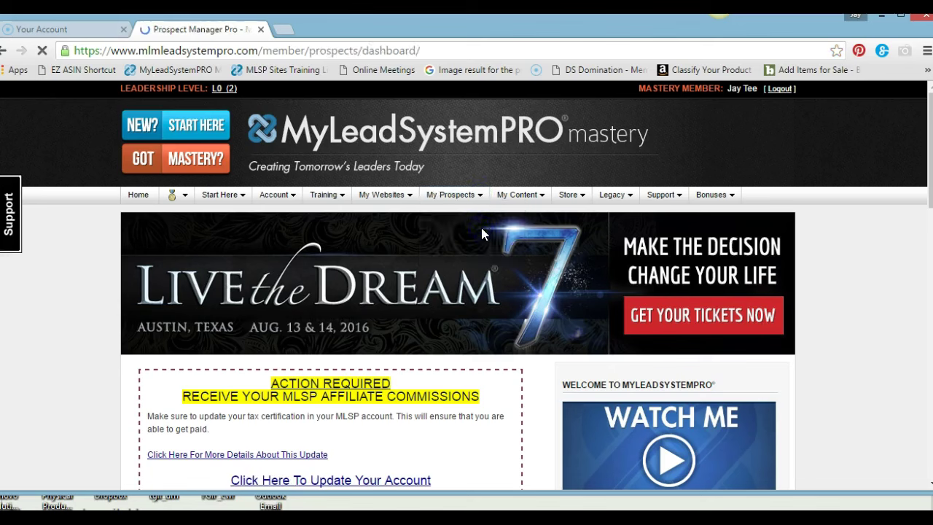
pyautogui.click(477, 196)
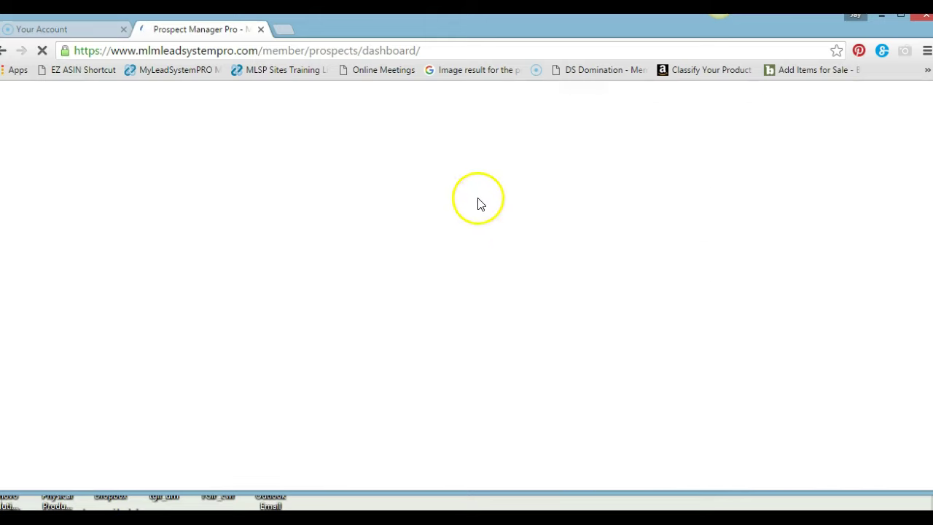